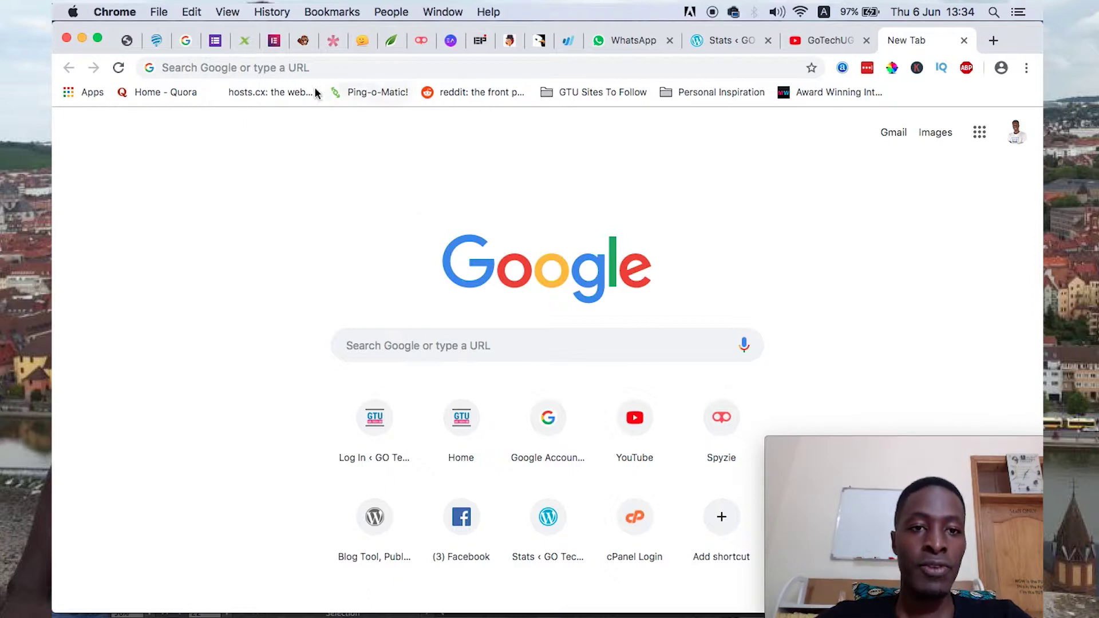
- Load namecheap.com in the browser
click(314, 68)
text(namecheap.com)
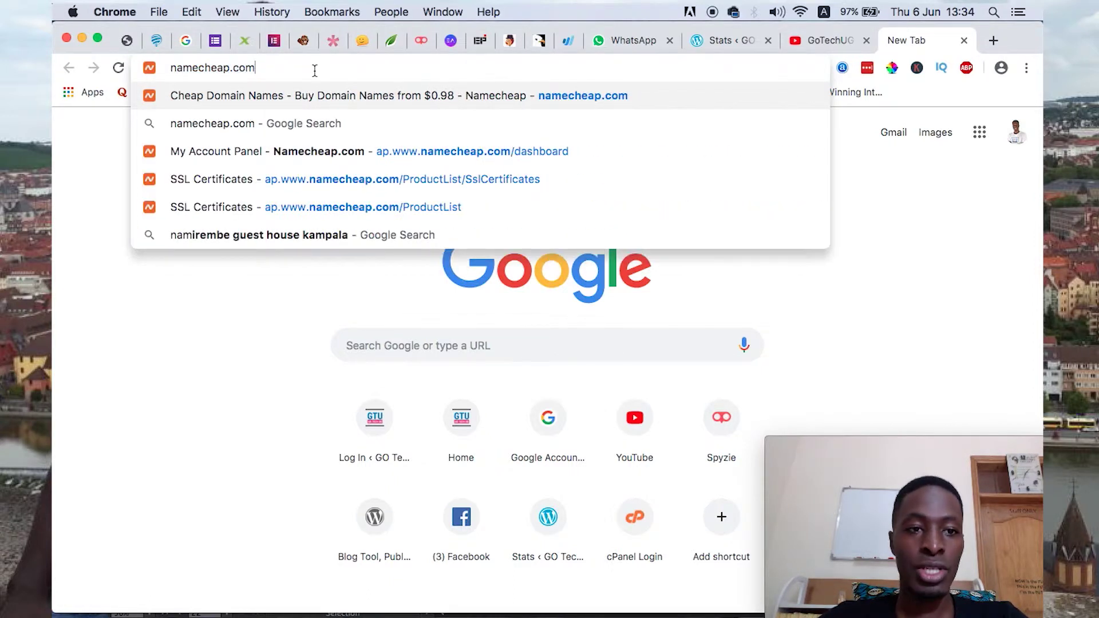
key(Return)
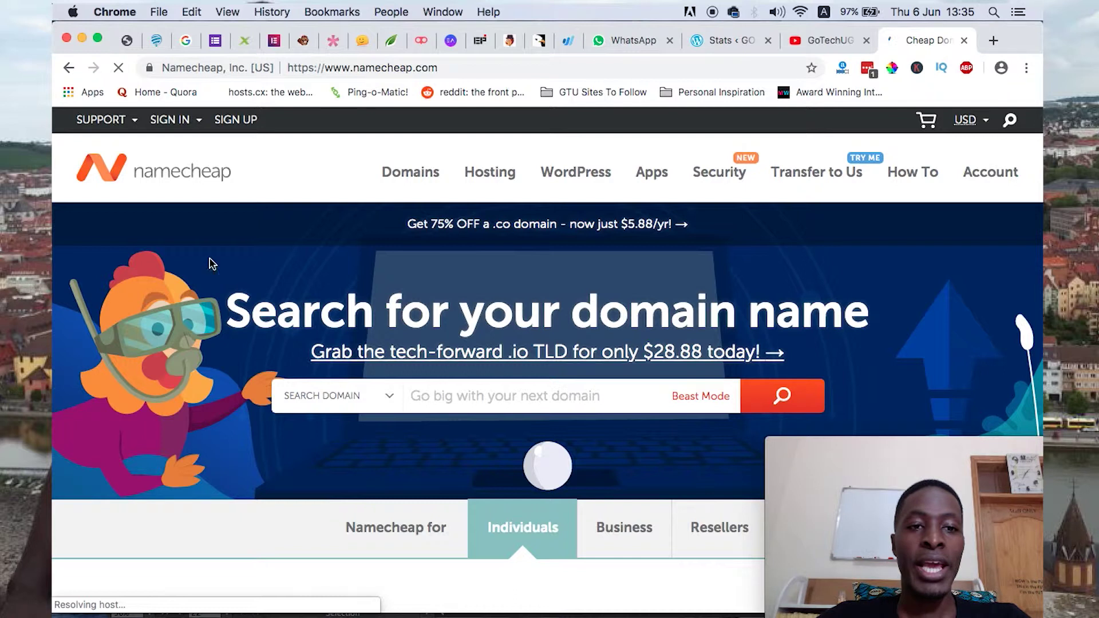
- Sign in to the Namecheap account using the autofilled saved credentials
mouse_move(169, 119)
click(290, 174)
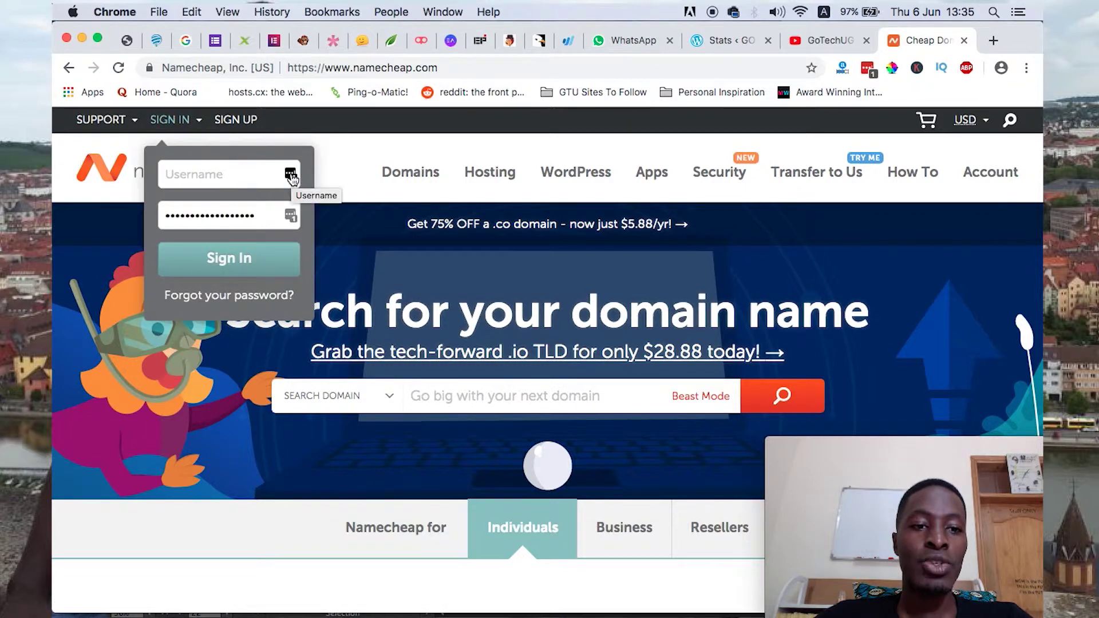
click(224, 266)
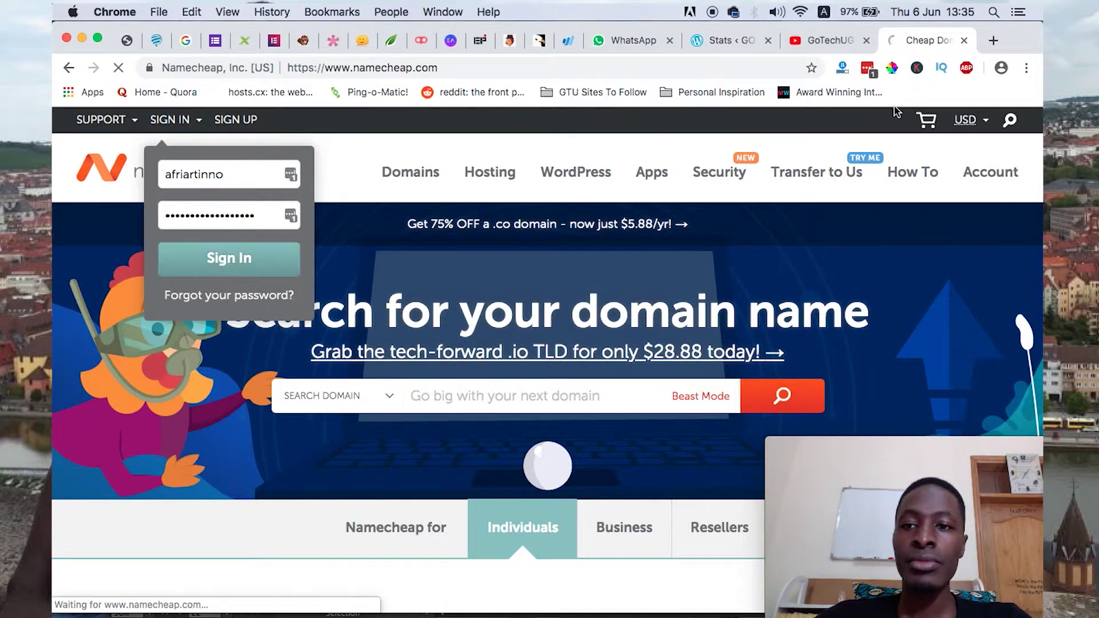
click(823, 42)
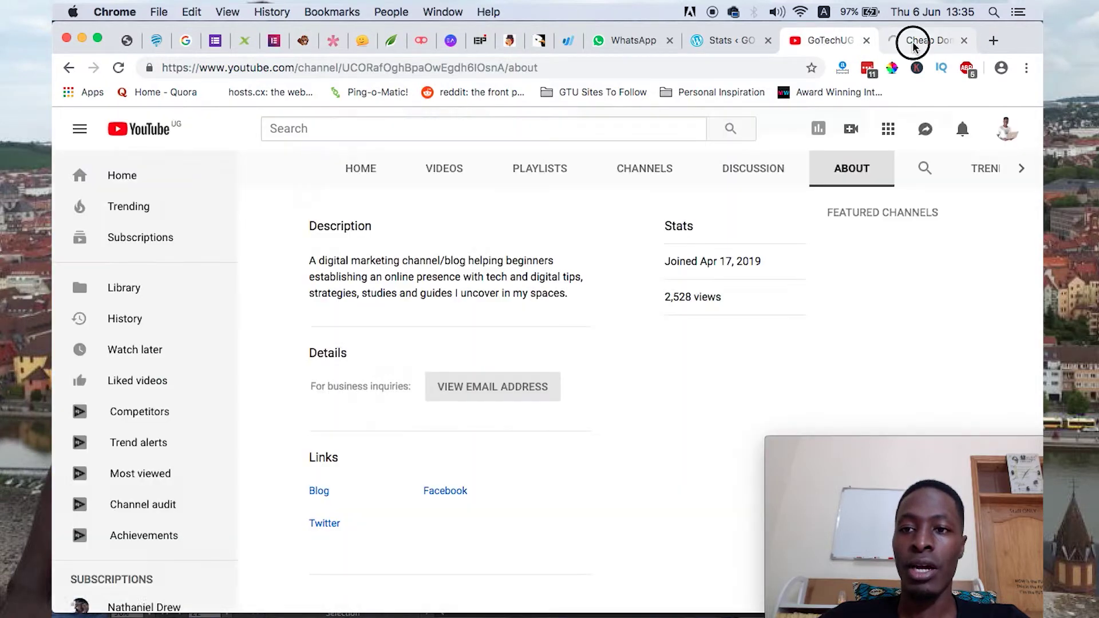
click(912, 42)
mouse_move(373, 172)
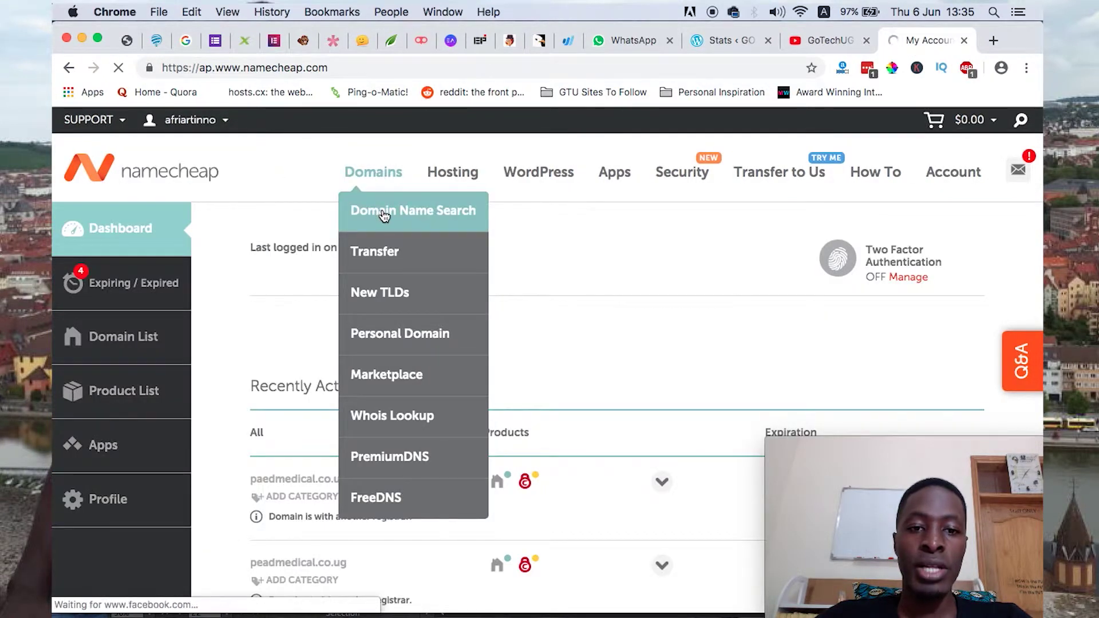
- Search for naijamonitor.com and add it to the cart at $8.88/yr
click(382, 215)
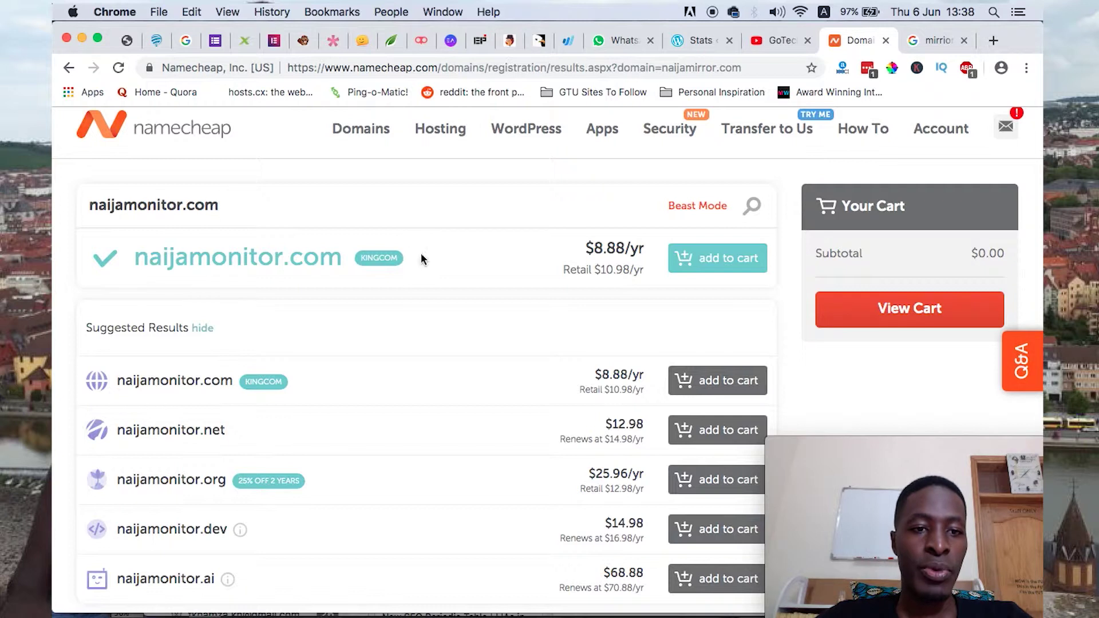
click(716, 261)
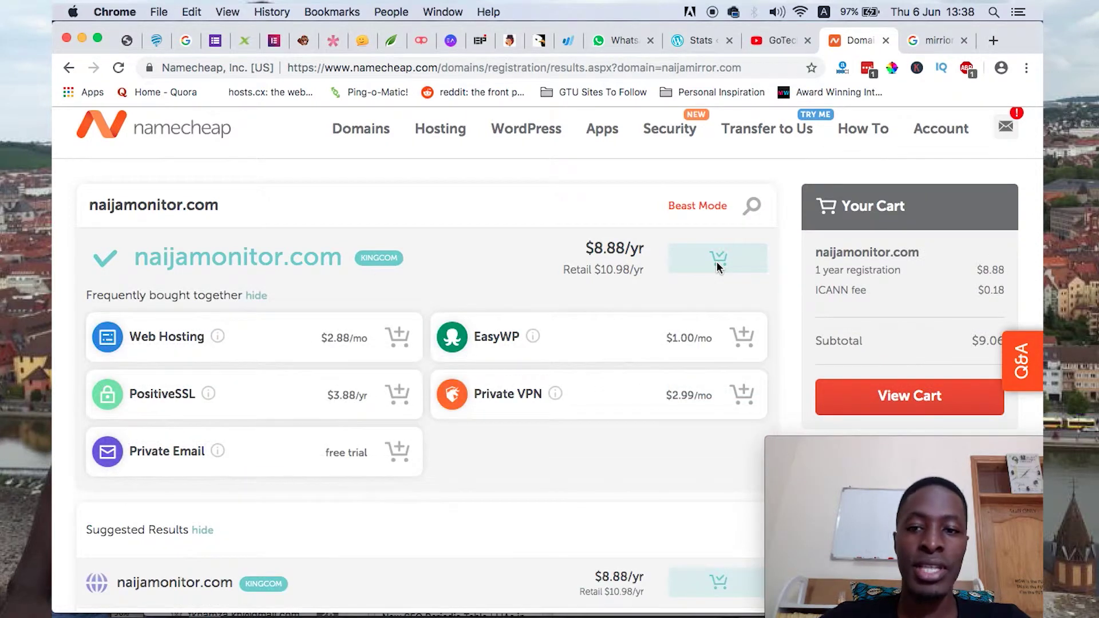
scroll(738, 289, down, 3)
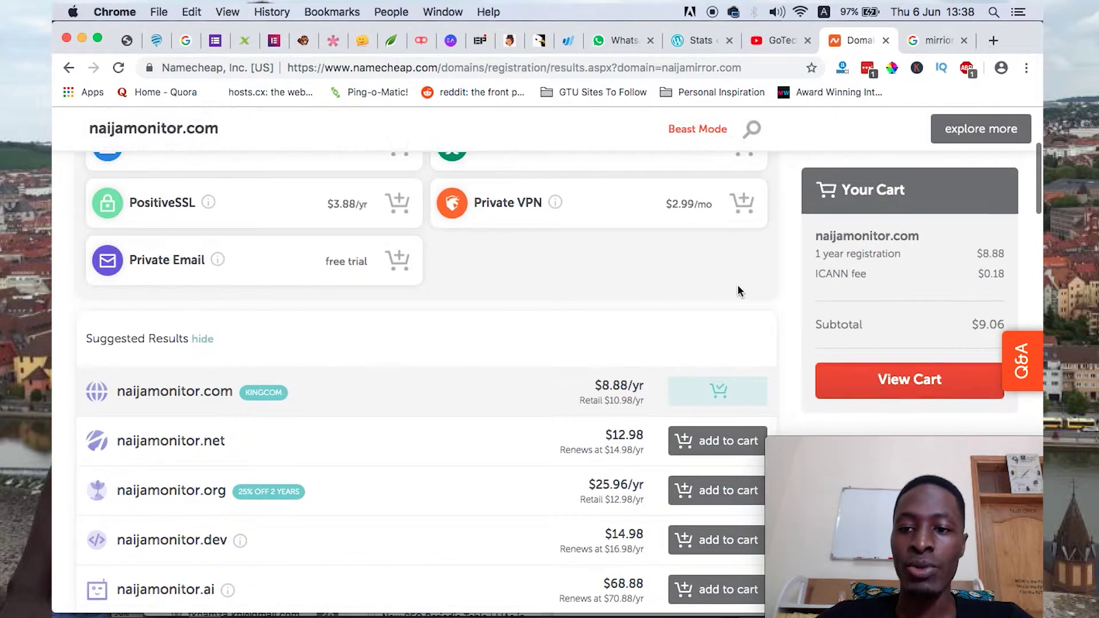
- View the cart and confirm the naijamonitor.com order for checkout
click(864, 393)
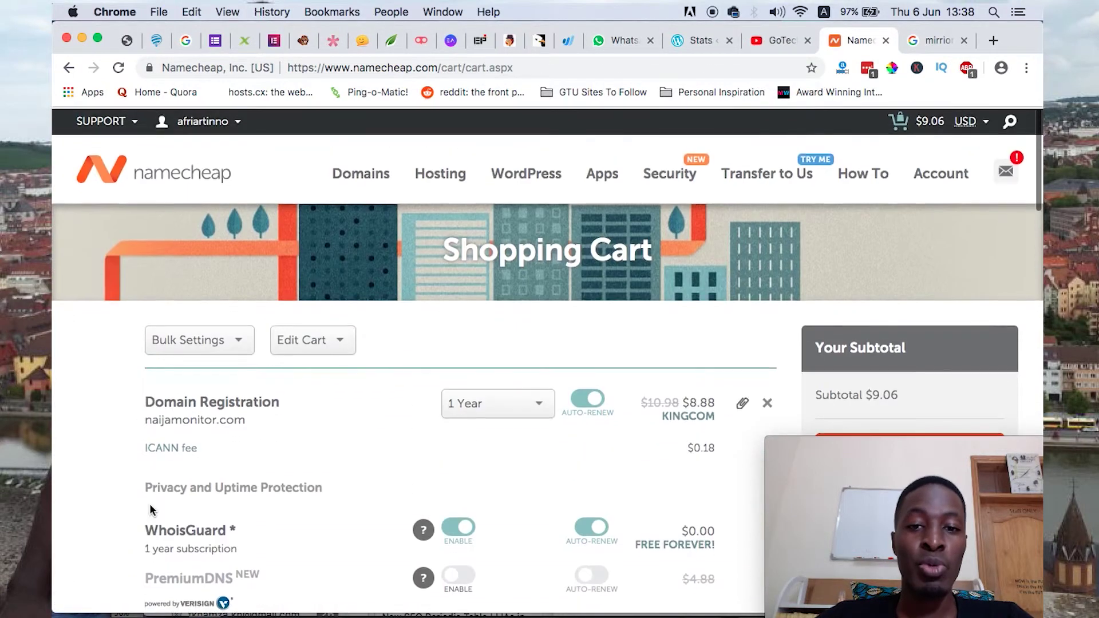
scroll(151, 509, down, 2)
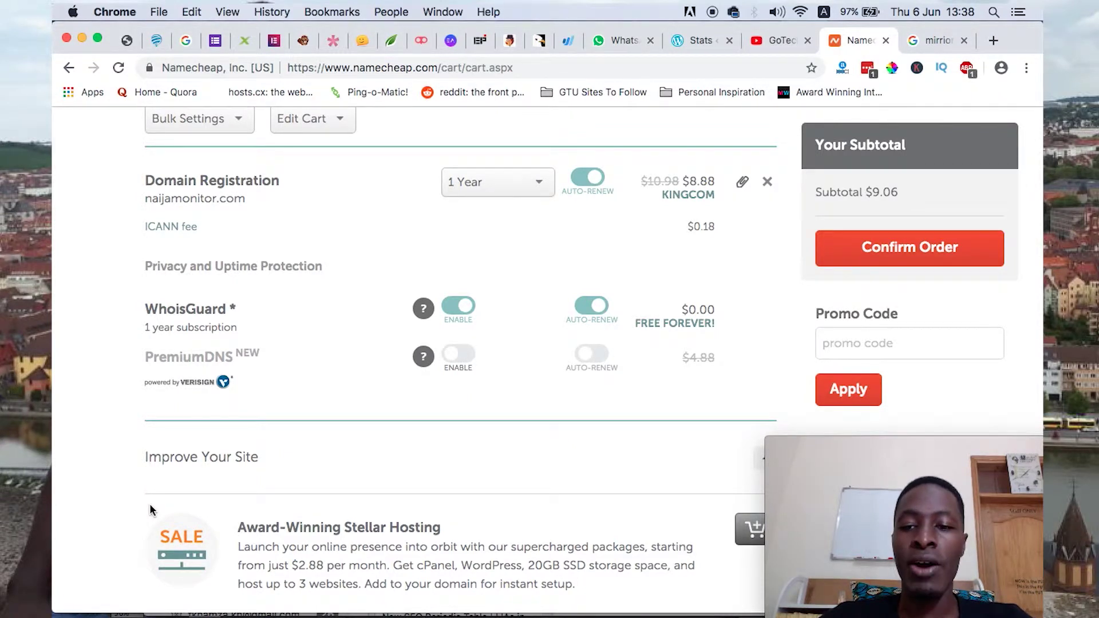
click(870, 247)
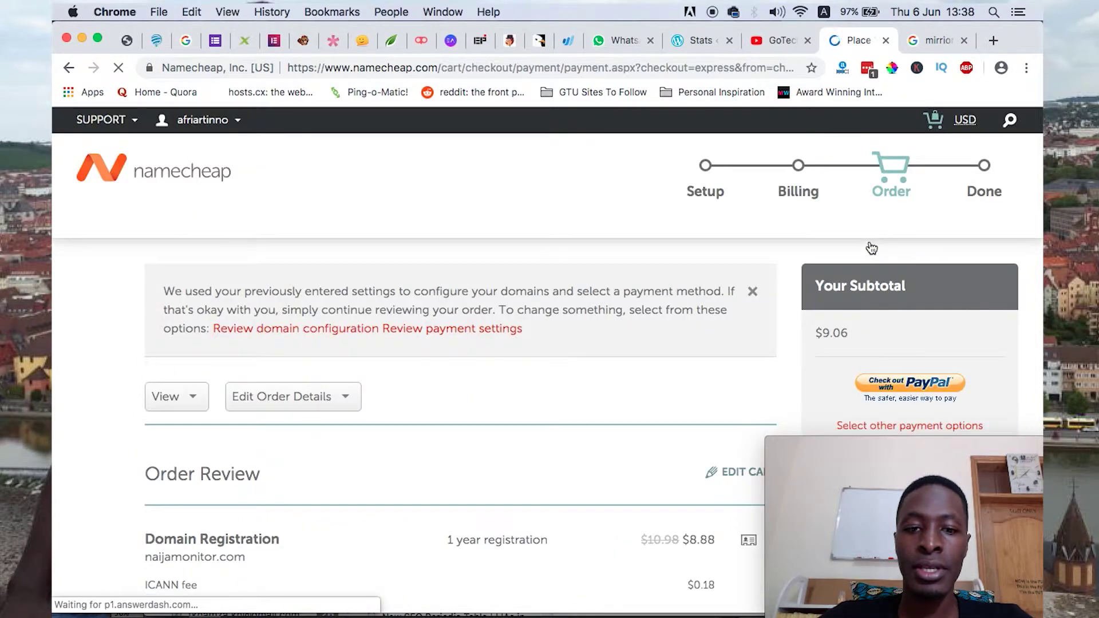
- Review the order and payment details, then choose to change the payment method
scroll(633, 307, down, 5)
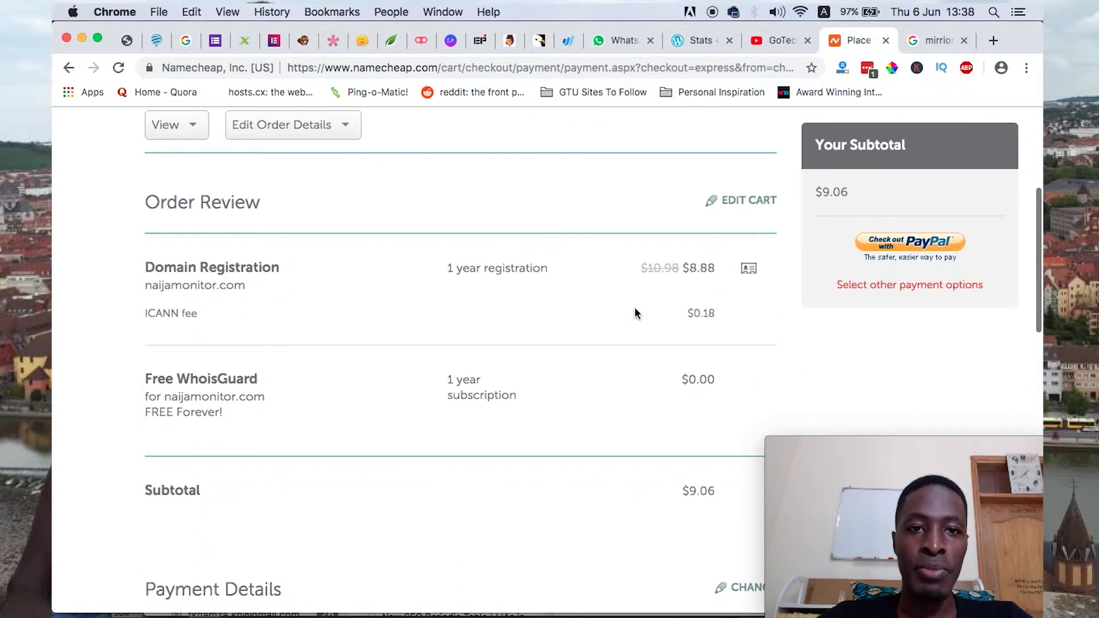
scroll(396, 469, down, 14)
scroll(396, 469, up, 10)
scroll(395, 469, up, 7)
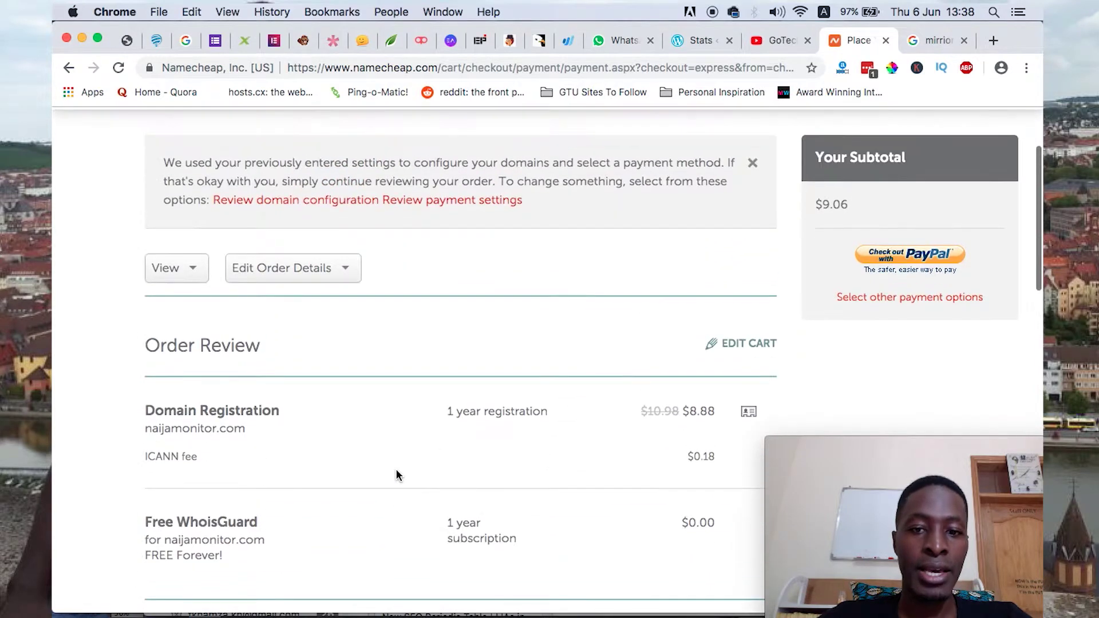
scroll(396, 475, down, 7)
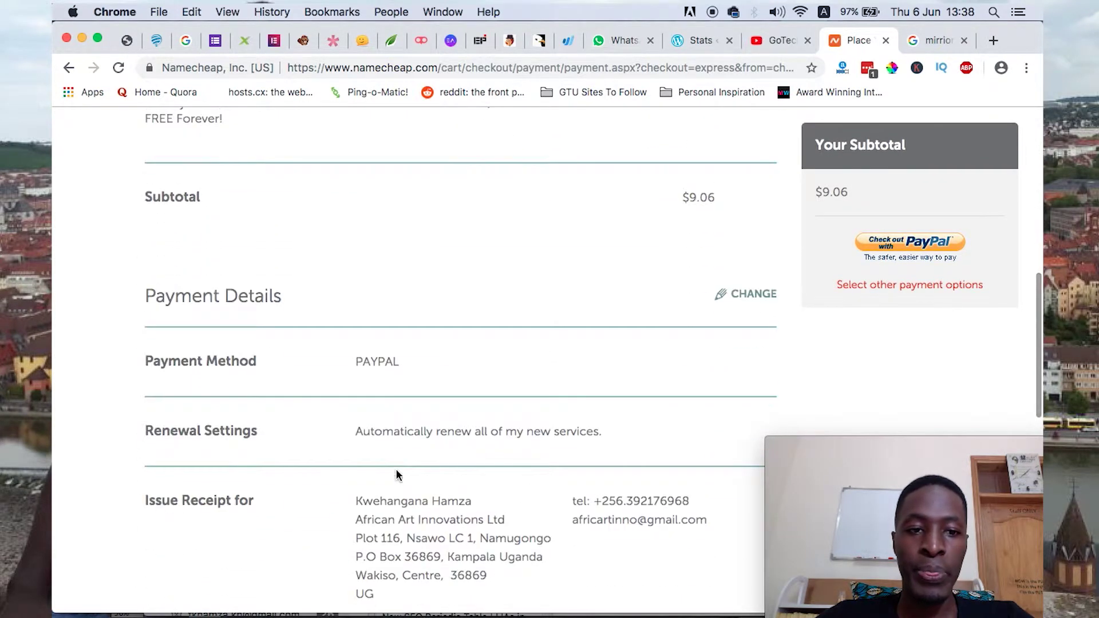
scroll(396, 469, down, 3)
scroll(584, 349, up, 1)
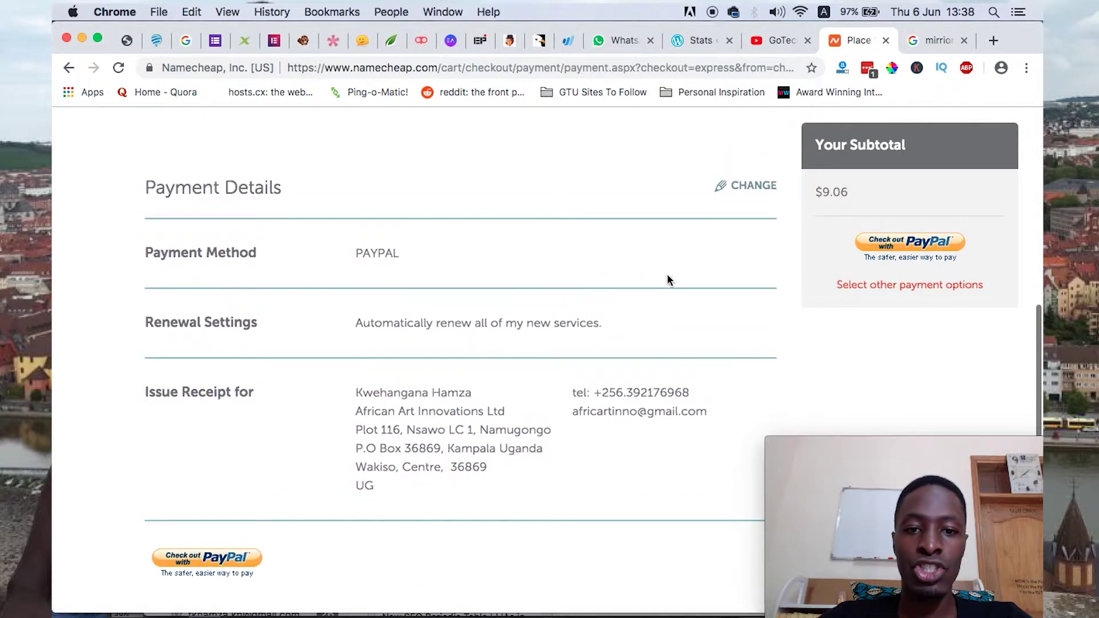
click(744, 185)
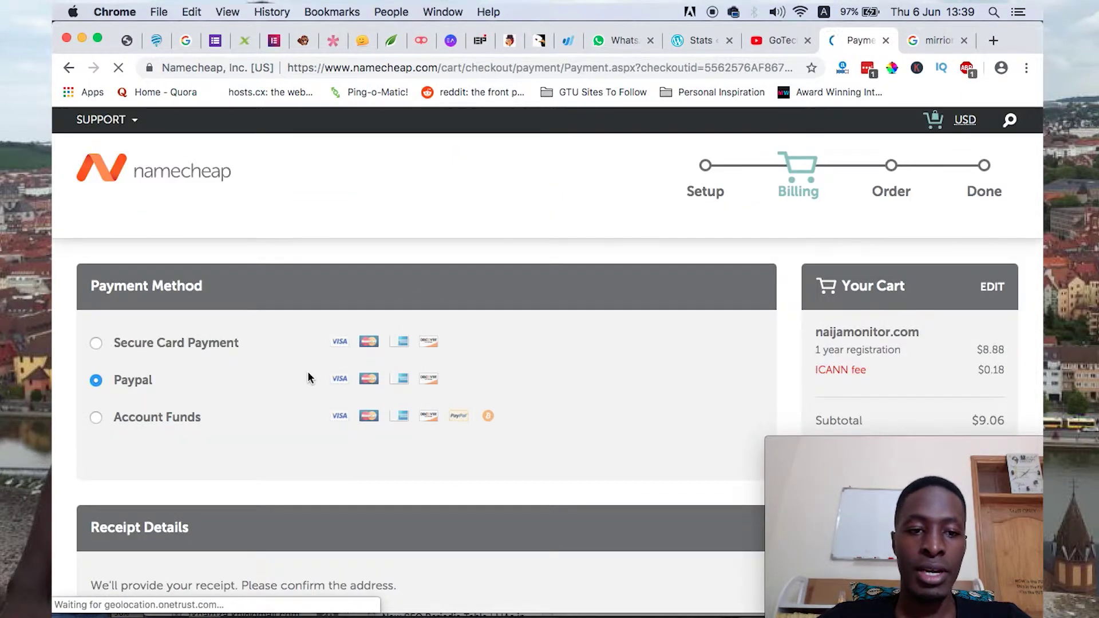
- Select Secure Card Payment and choose Add new card under Card Details
scroll(307, 376, down, 2)
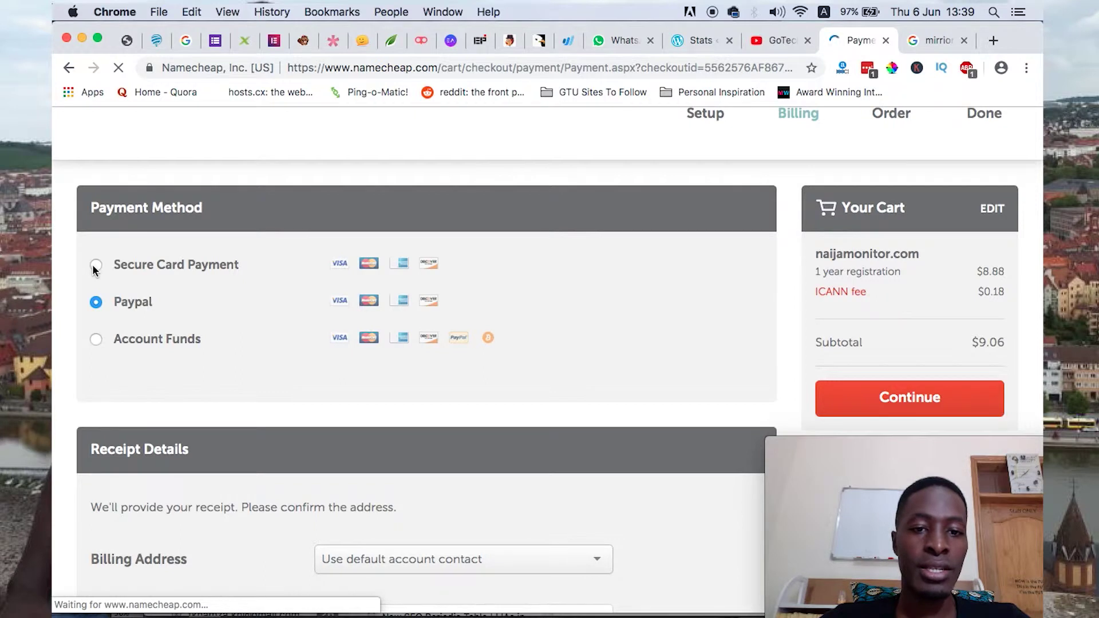
click(95, 265)
scroll(388, 367, down, 5)
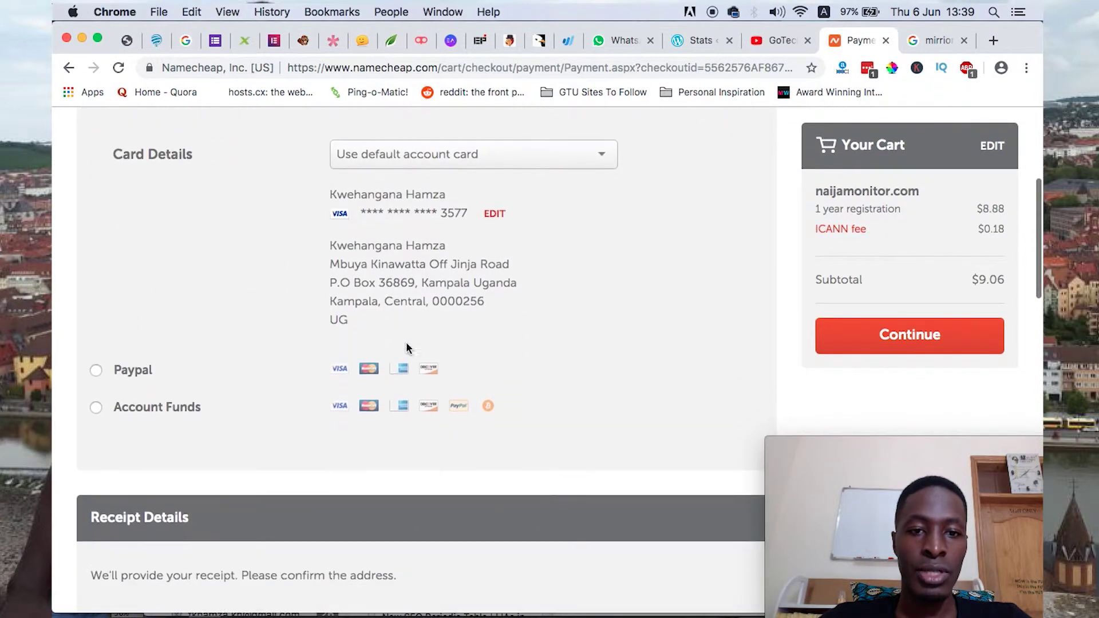
click(468, 164)
click(455, 217)
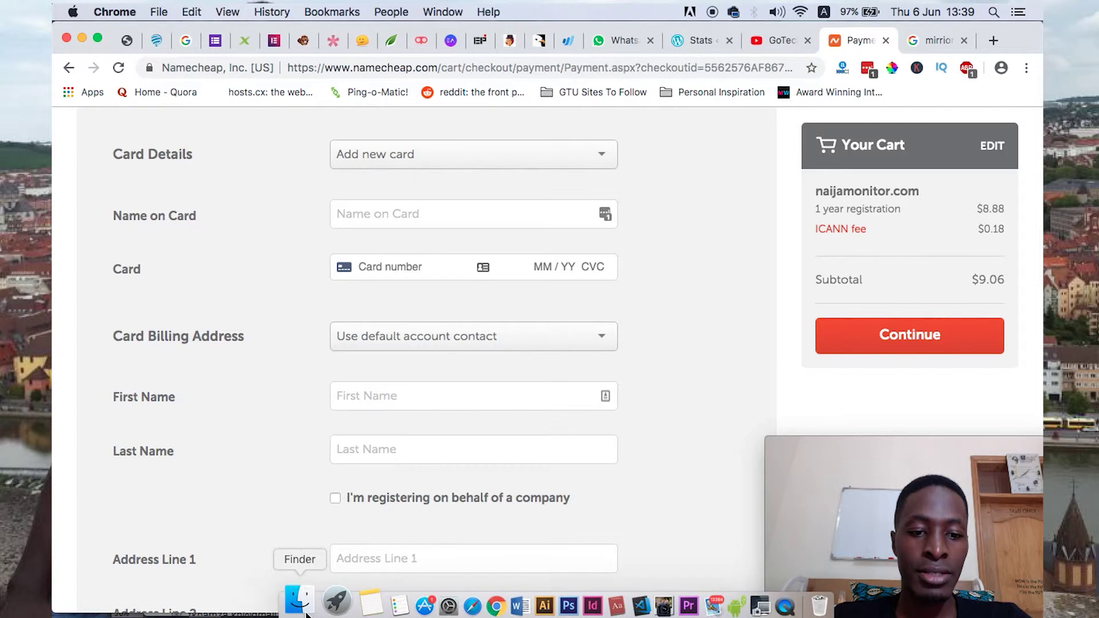
- Paste the card number copied from Notes, then enter the card's expiry date and security code
click(349, 605)
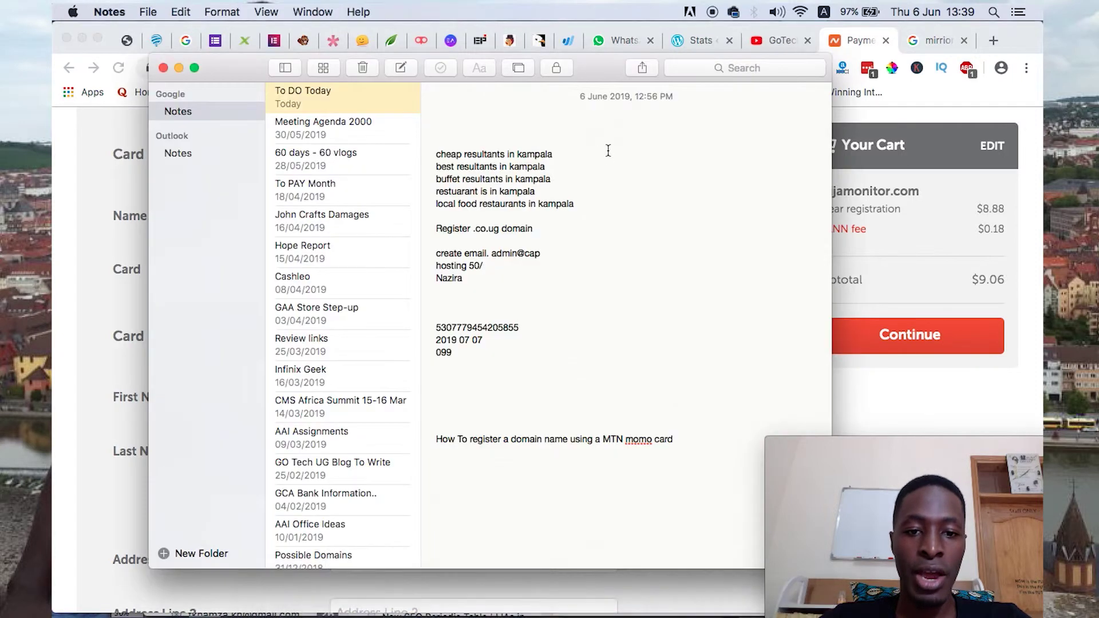
double_click(455, 326)
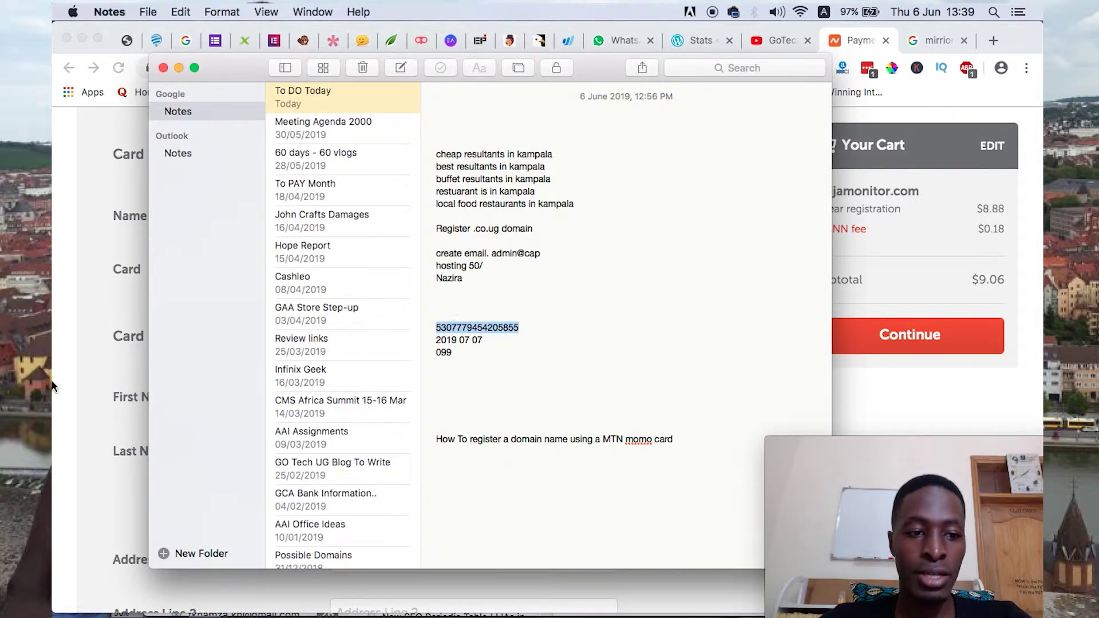
click(146, 356)
click(399, 273)
key(super+v)
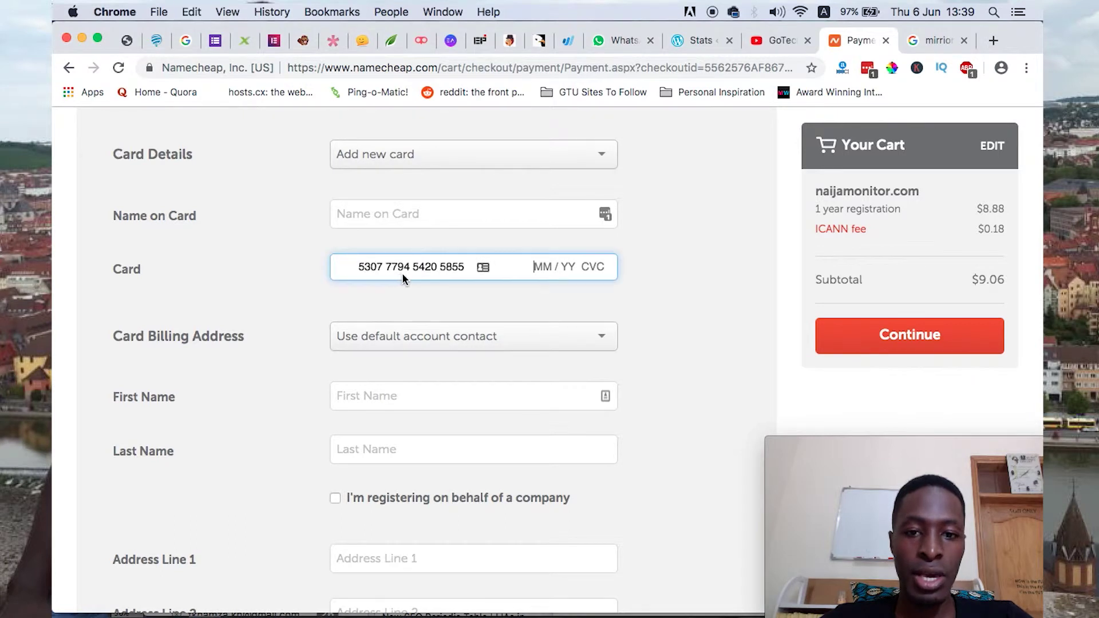
text(07)
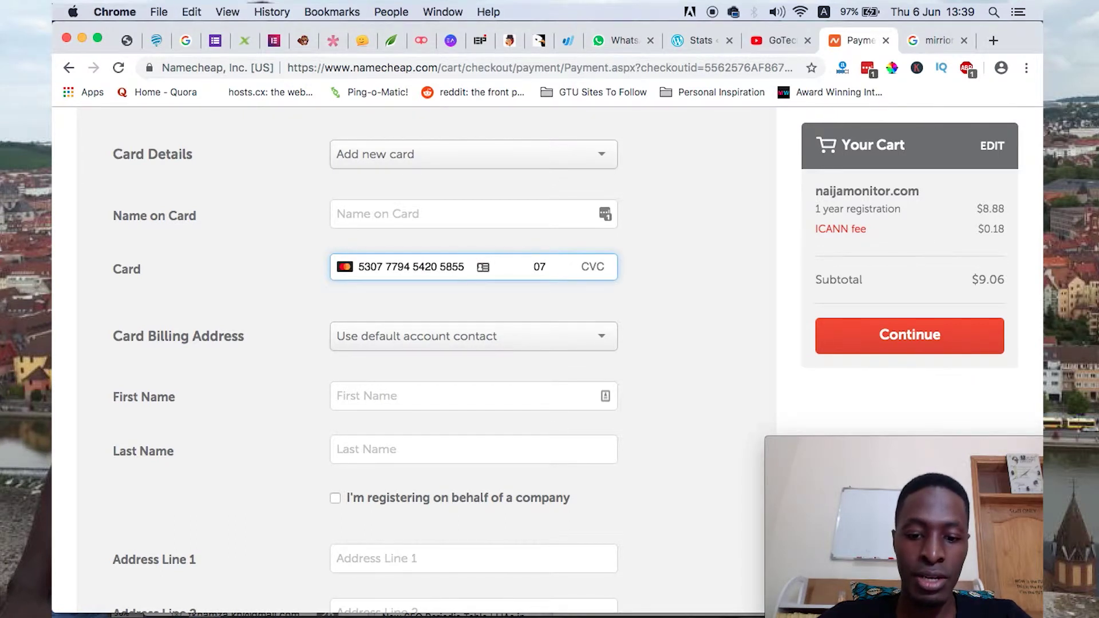
text( / 19)
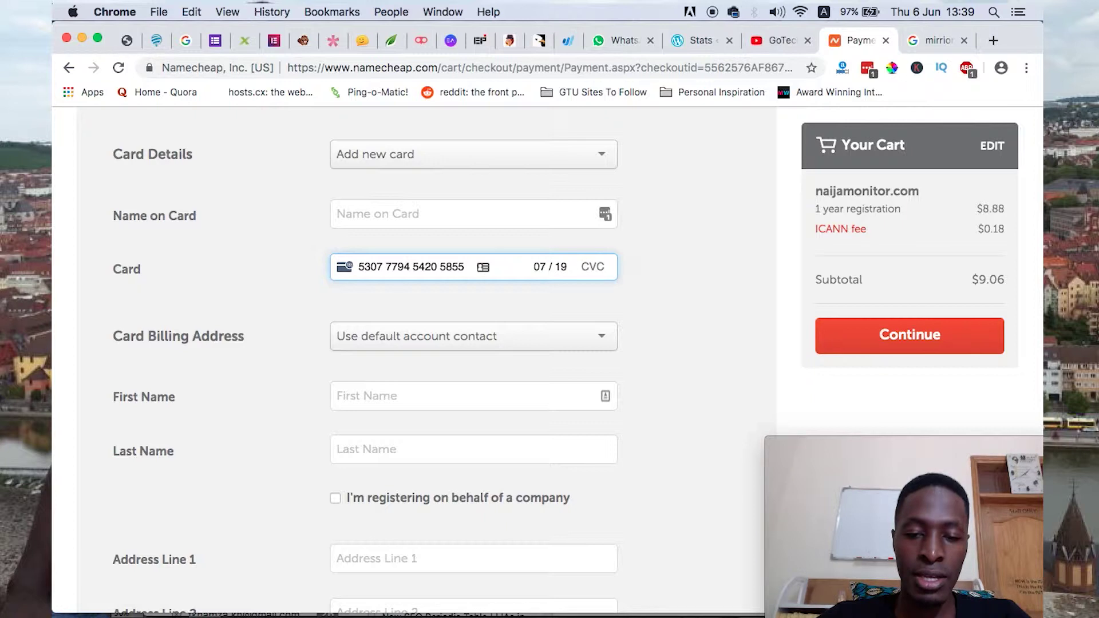
click(352, 610)
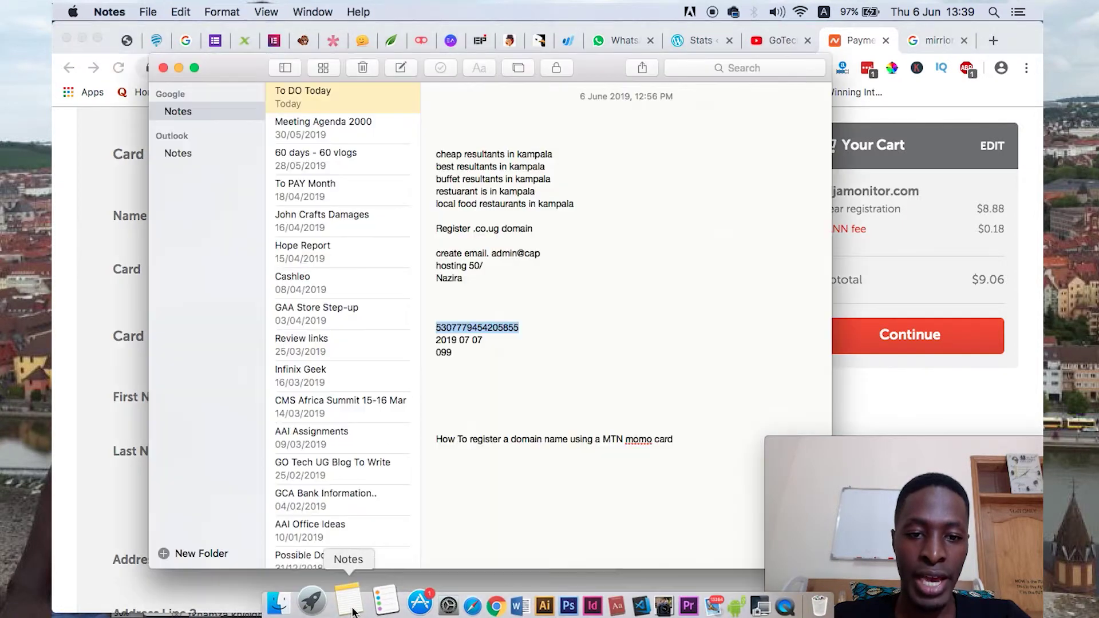
key(super+Tab)
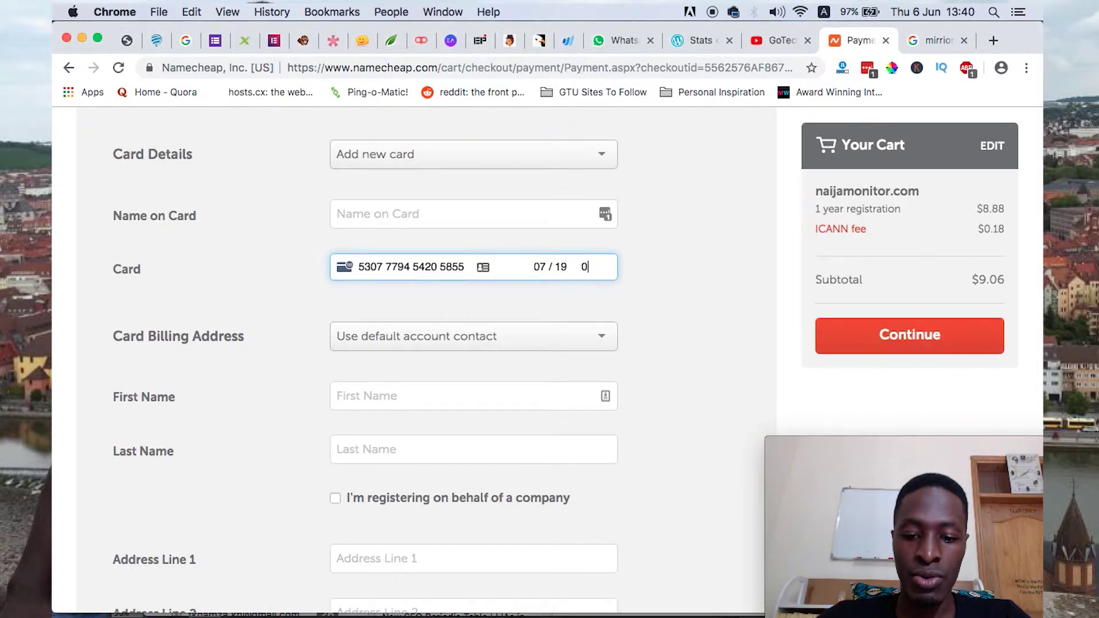
click(426, 267)
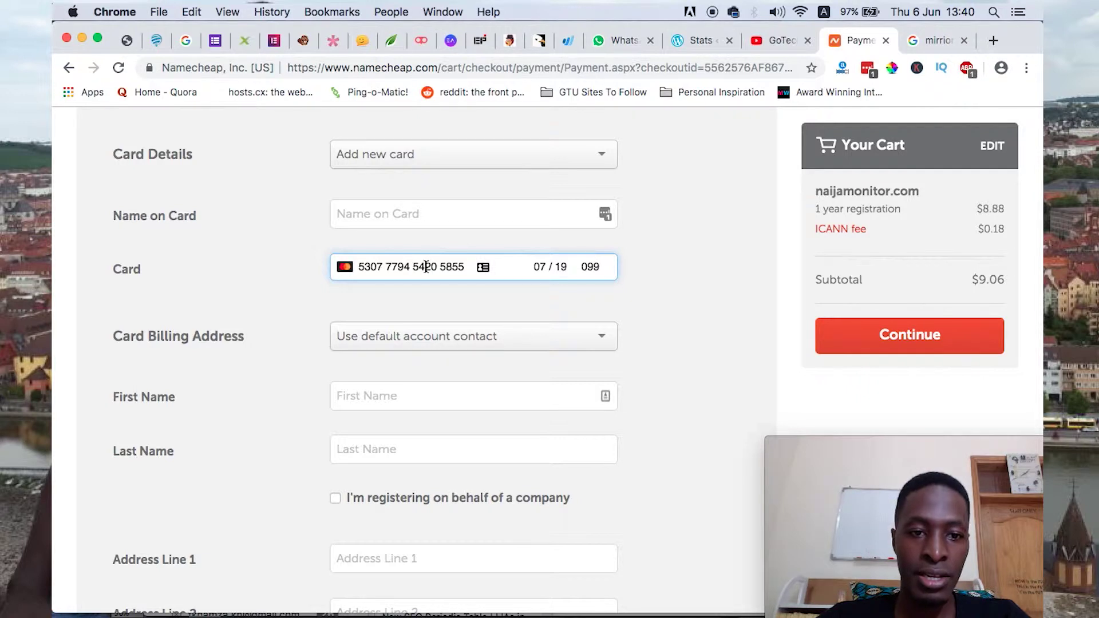
click(453, 341)
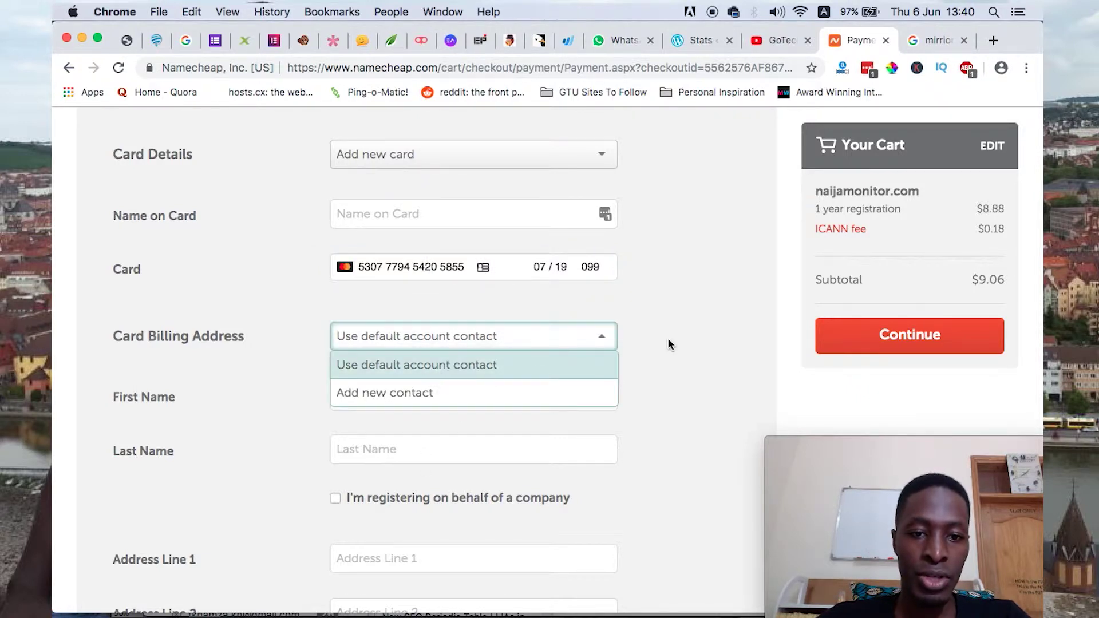
- Enter the cardholder's full name in the Name on Card field
click(630, 296)
click(369, 209)
text(K)
key(BackSpace)
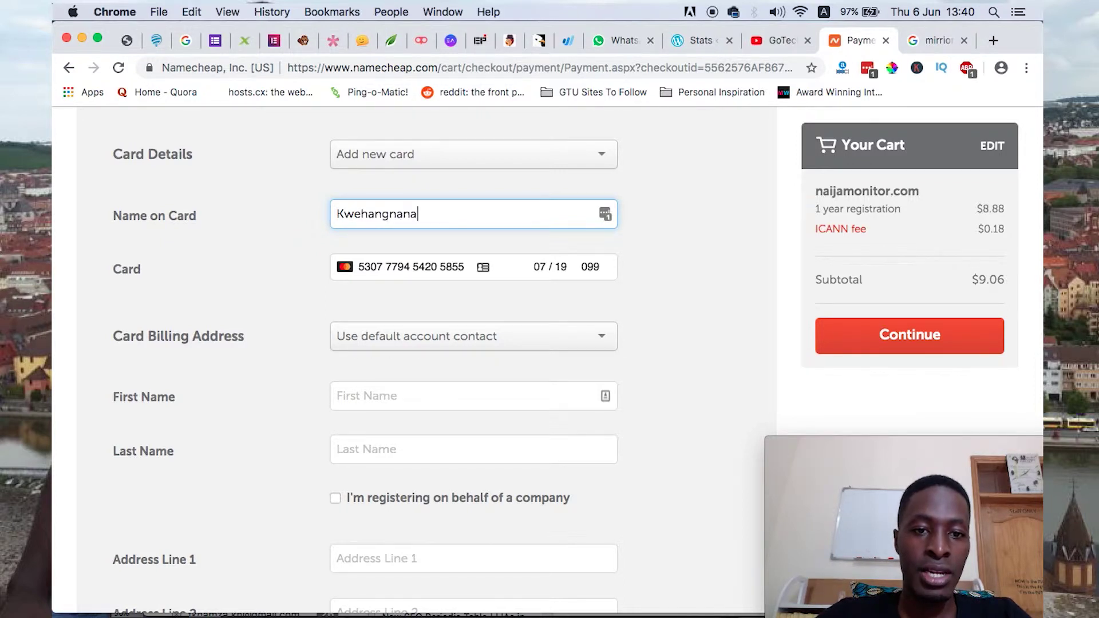
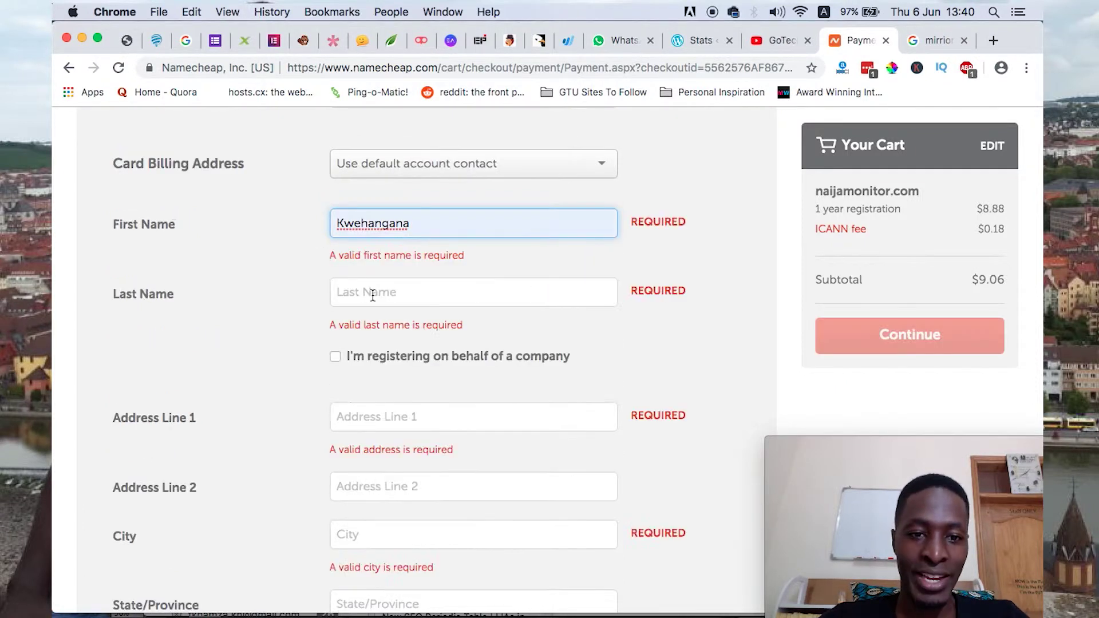
- Fill the billing last name and Address Line 1 from saved autofill entries
click(373, 293)
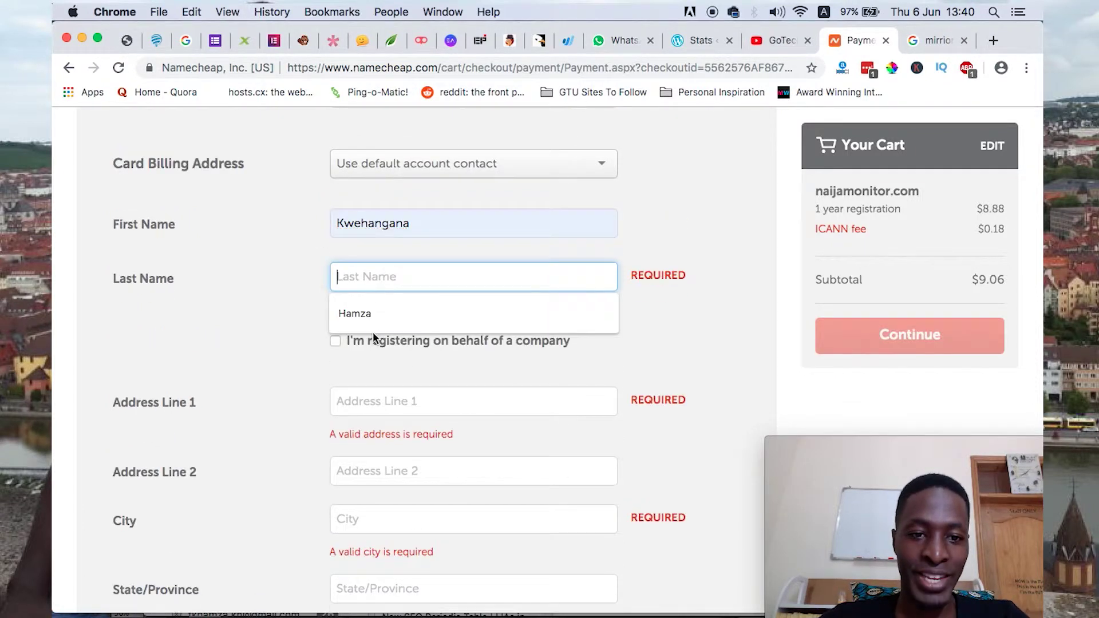
click(375, 318)
click(373, 401)
click(383, 452)
- Check the card details and renewal options, then continue to the $9.06 order review
scroll(383, 452, down, 5)
scroll(383, 452, up, 10)
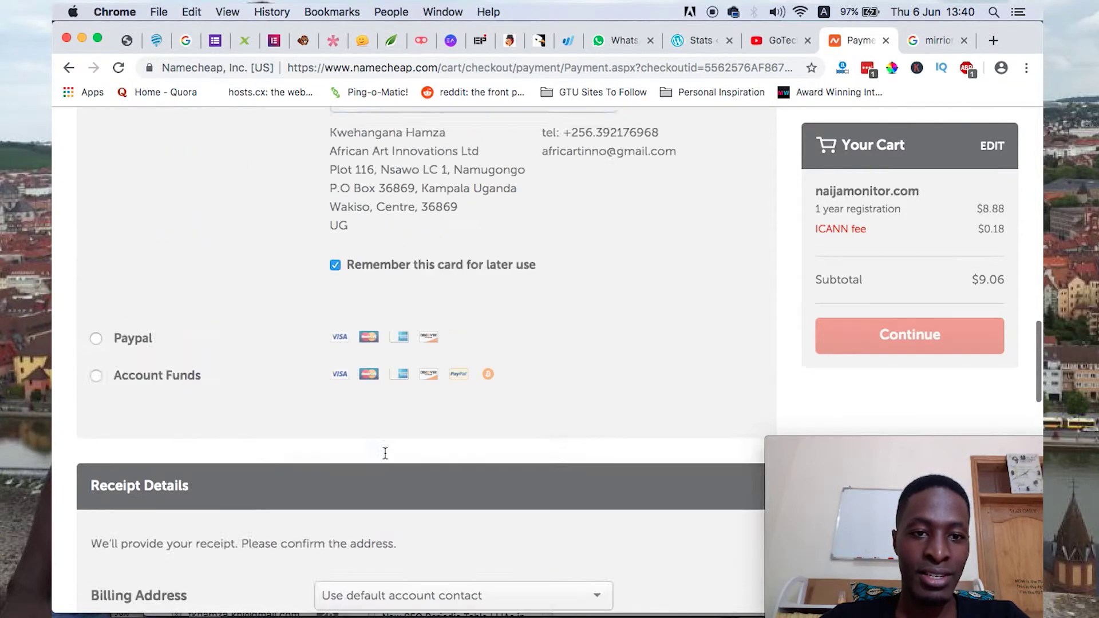
scroll(384, 451, down, 10)
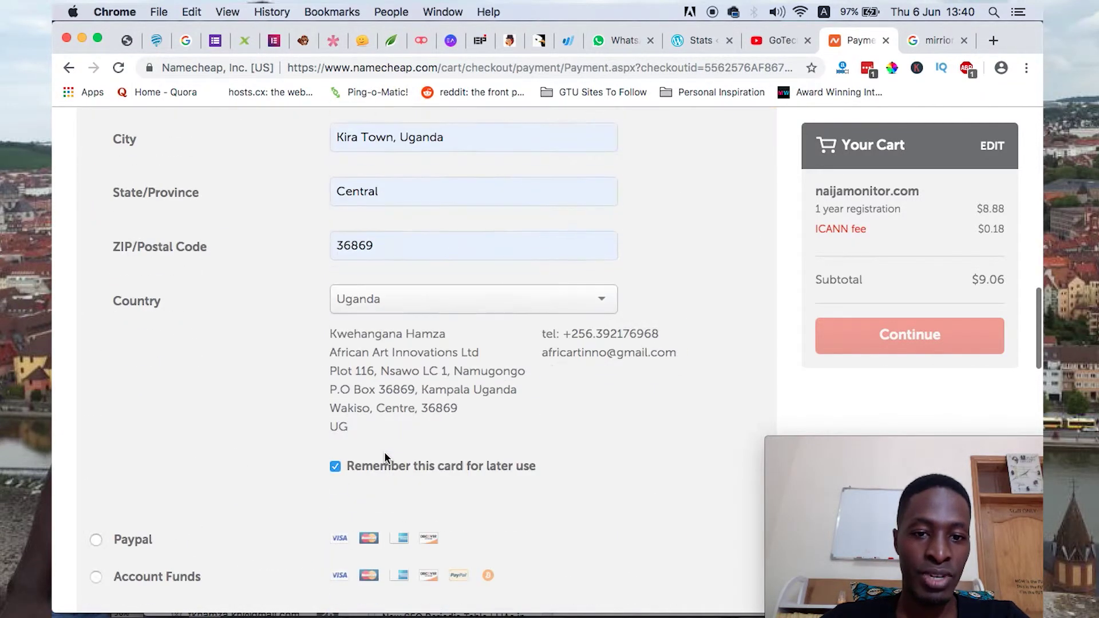
scroll(384, 451, down, 10)
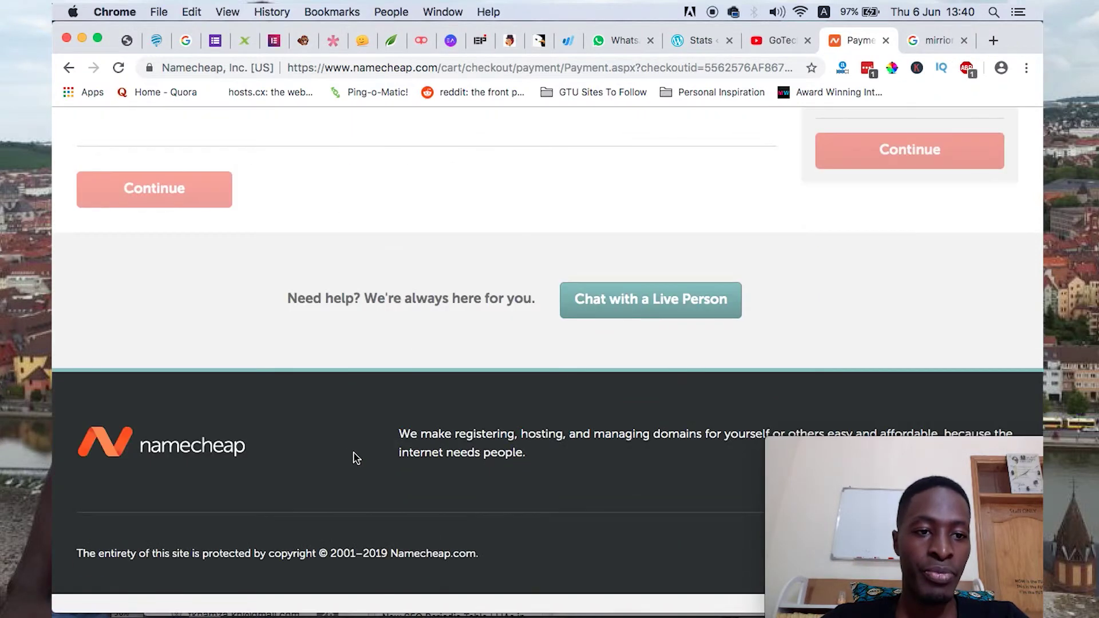
scroll(311, 441, up, 3)
scroll(261, 362, up, 2)
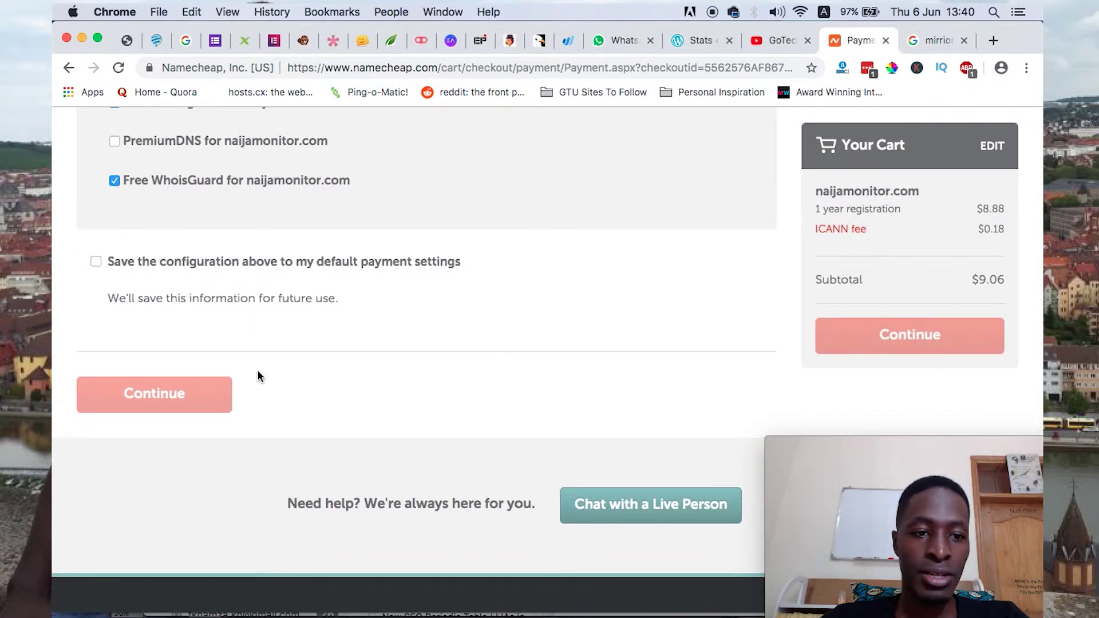
scroll(380, 386, up, 8)
scroll(343, 418, down, 5)
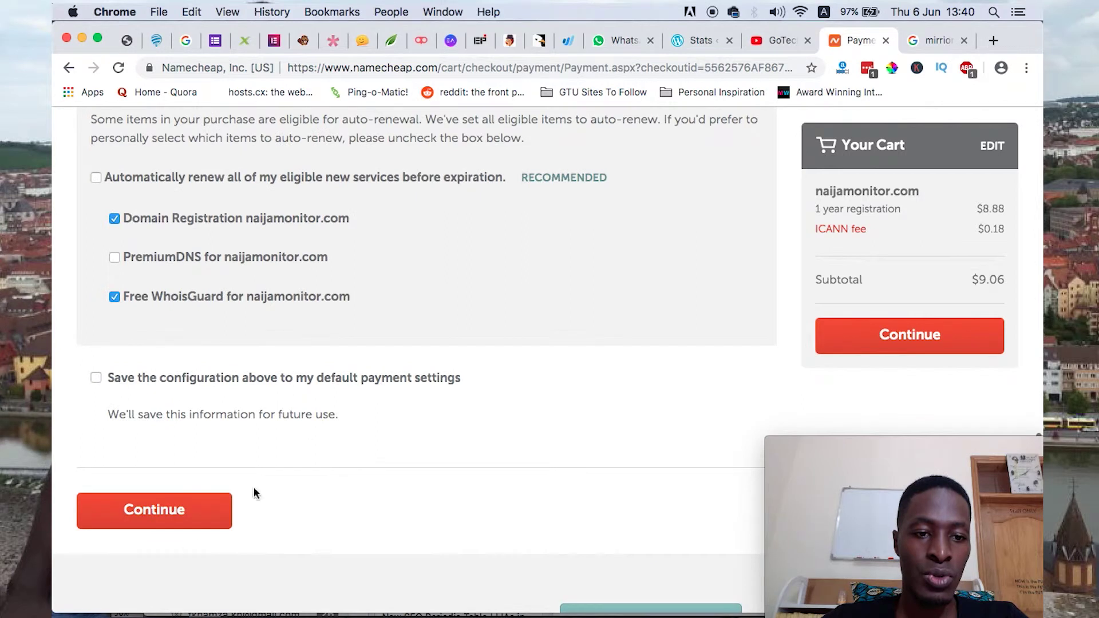
click(169, 516)
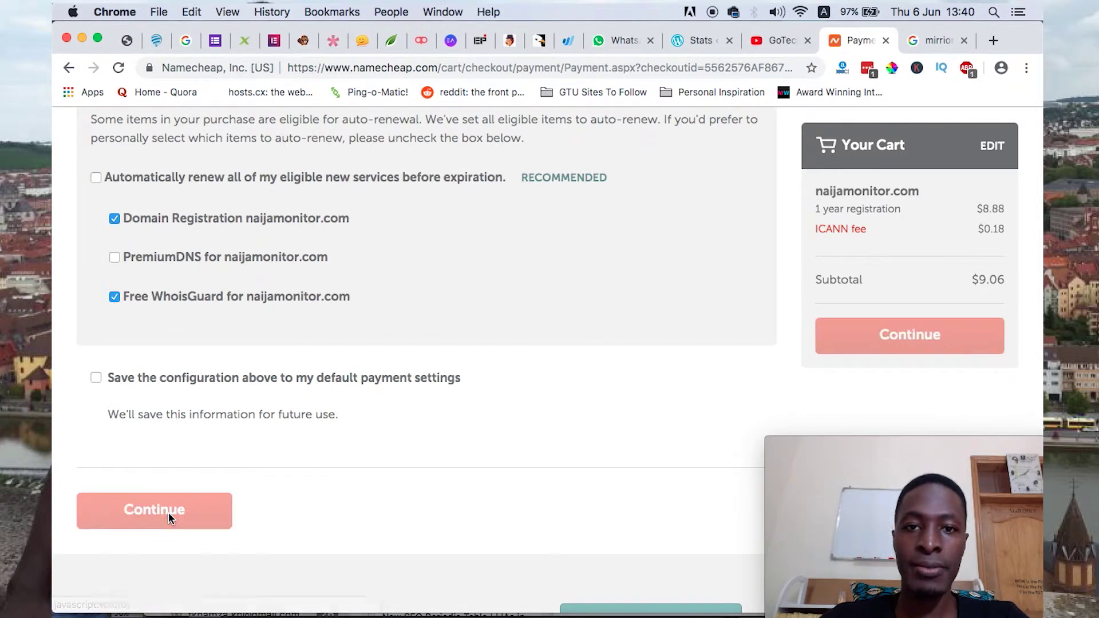
scroll(168, 518, down, 3)
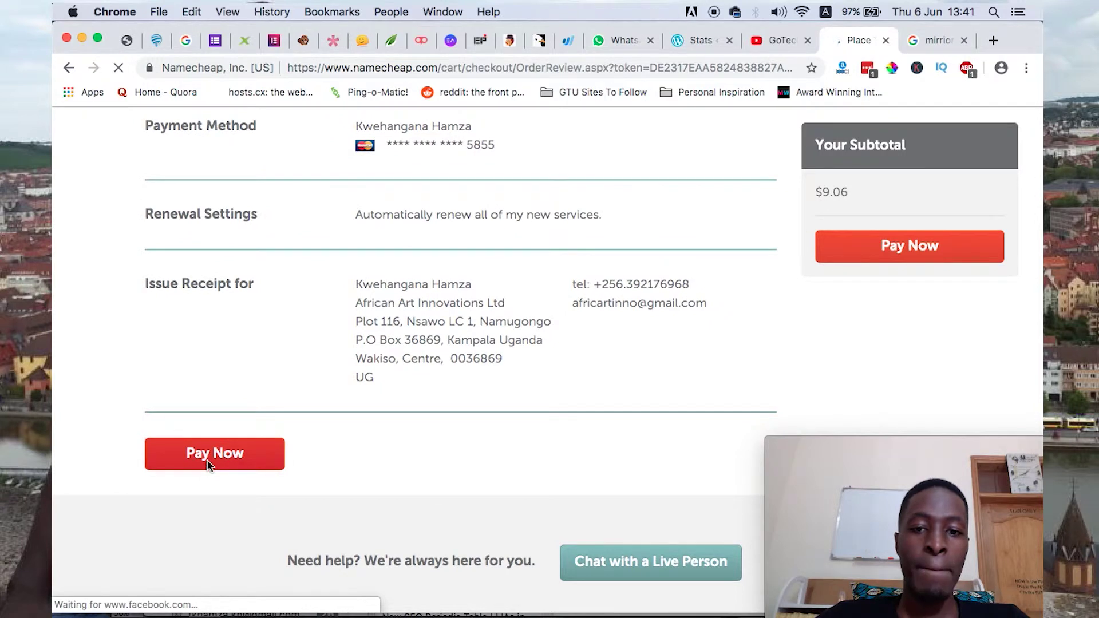
- Pay Now for the $9.06 naijamonitor.com order
click(209, 466)
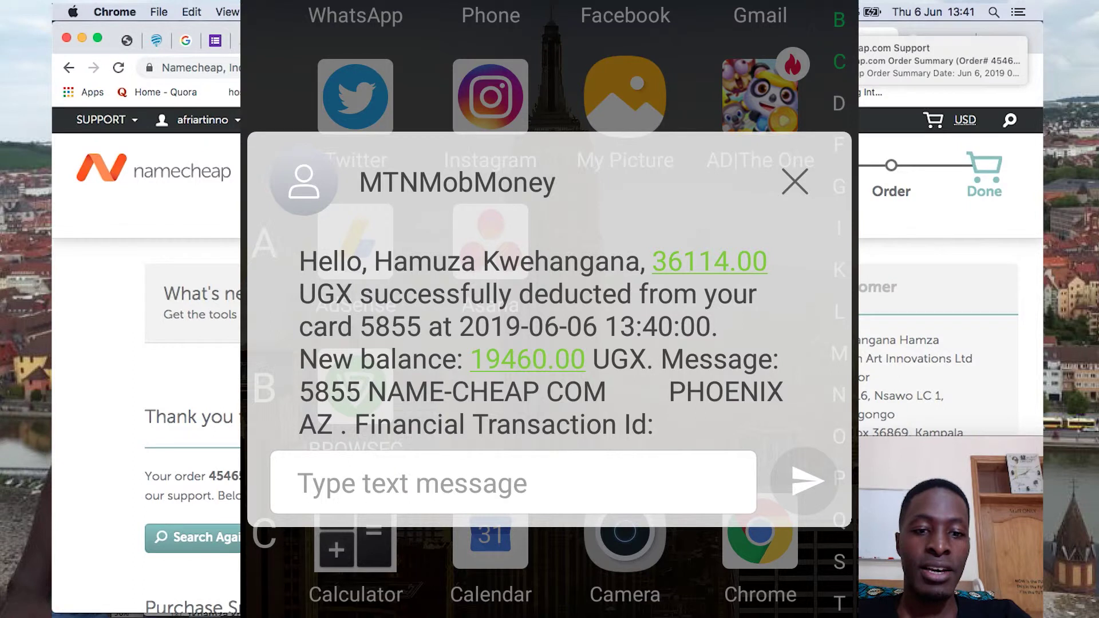
scroll(287, 493, down, 7)
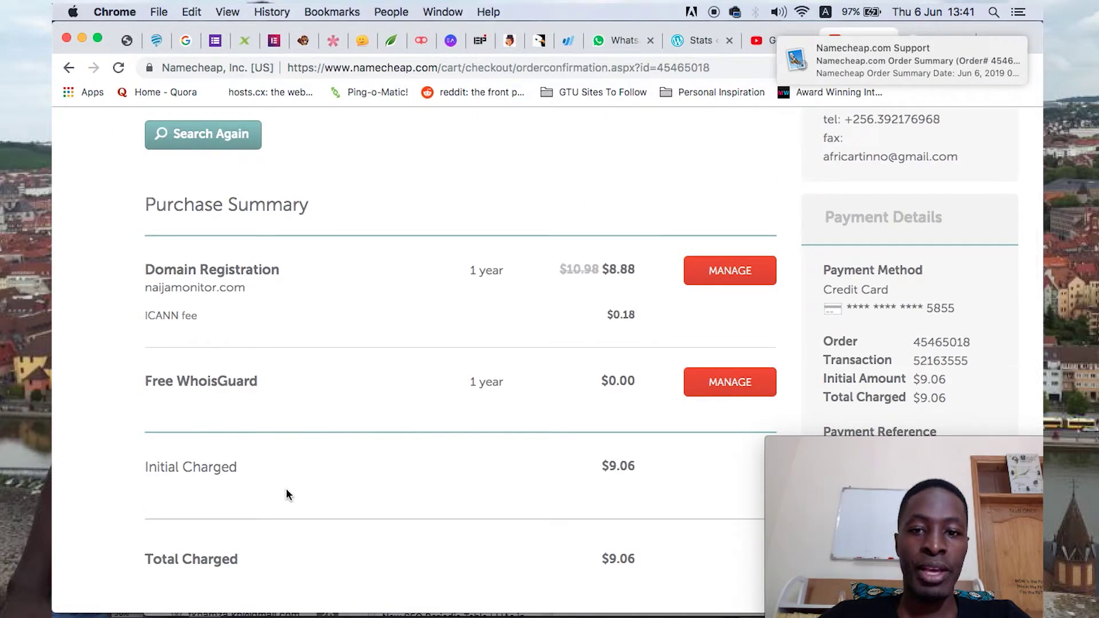
scroll(287, 494, up, 5)
scroll(286, 494, down, 5)
scroll(287, 494, down, 7)
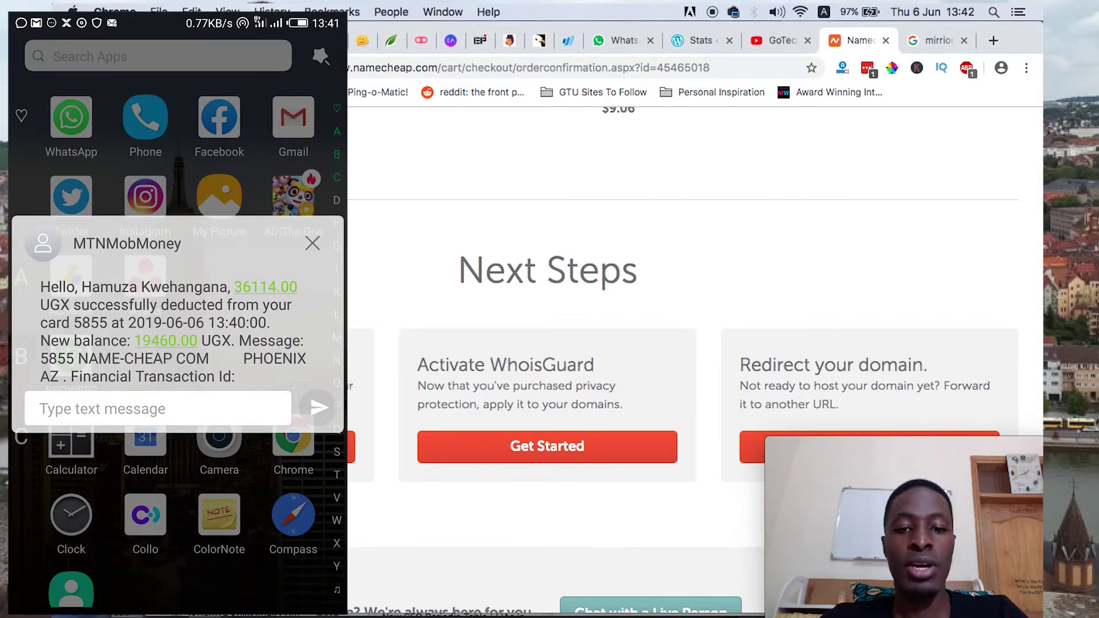
scroll(480, 384, down, 5)
mouse_move(439, 601)
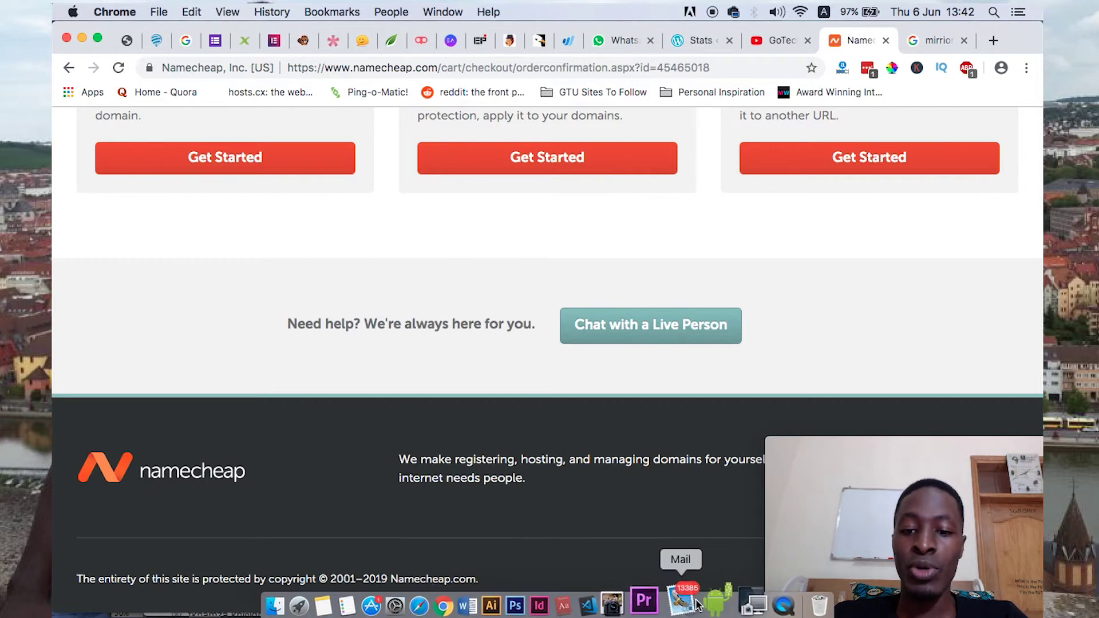
click(686, 602)
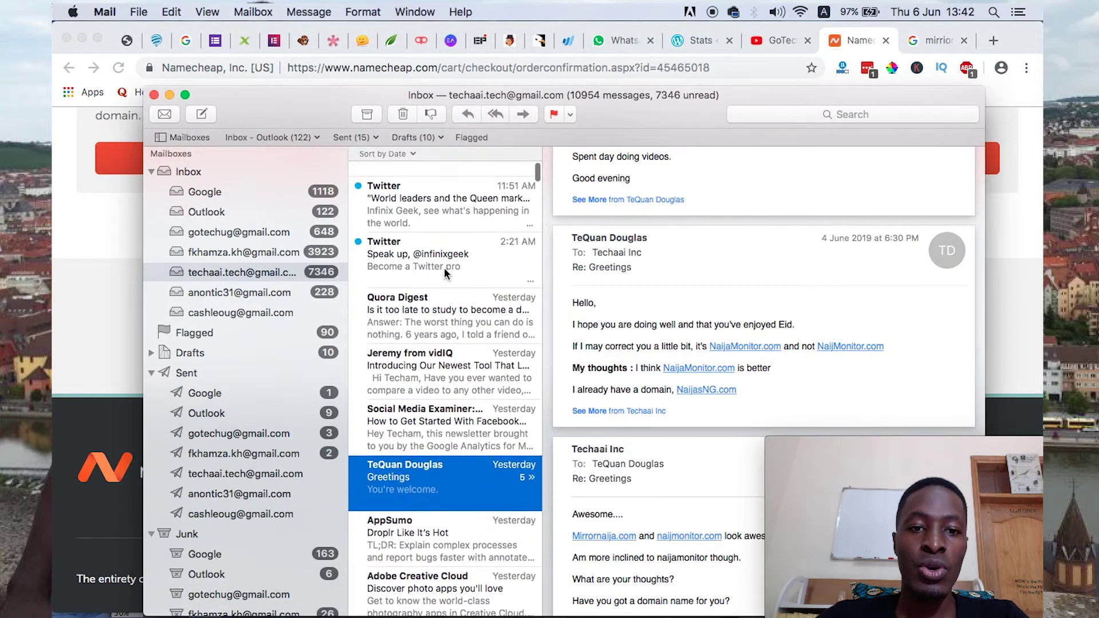
click(197, 173)
drag(594, 97, 446, 44)
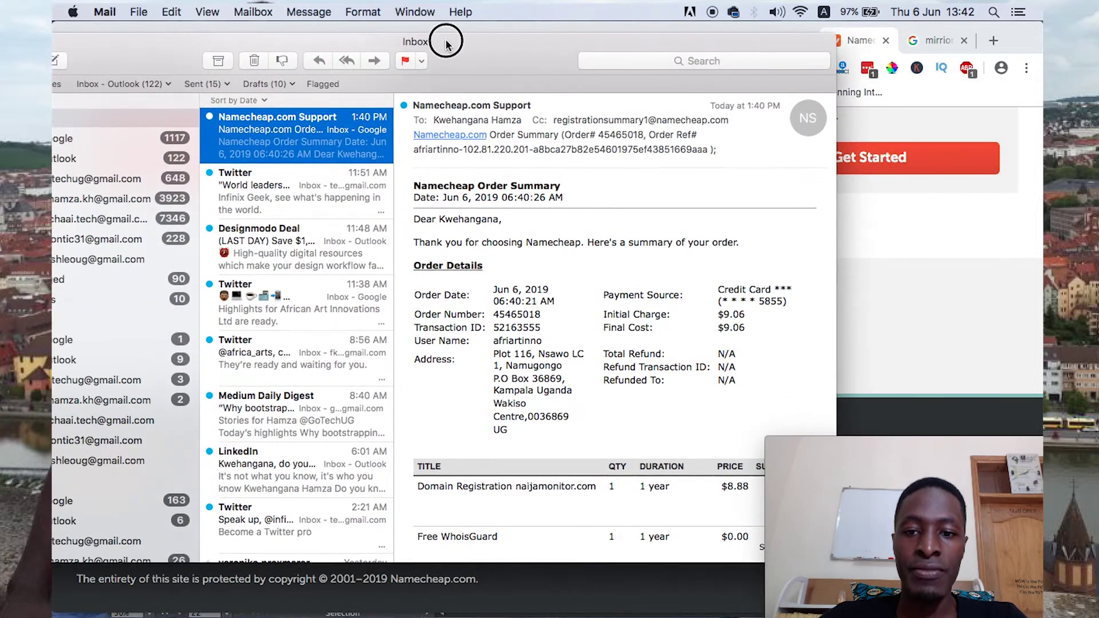
scroll(553, 243, down, 5)
scroll(552, 242, up, 4)
drag(228, 50, 352, 76)
mouse_move(447, 611)
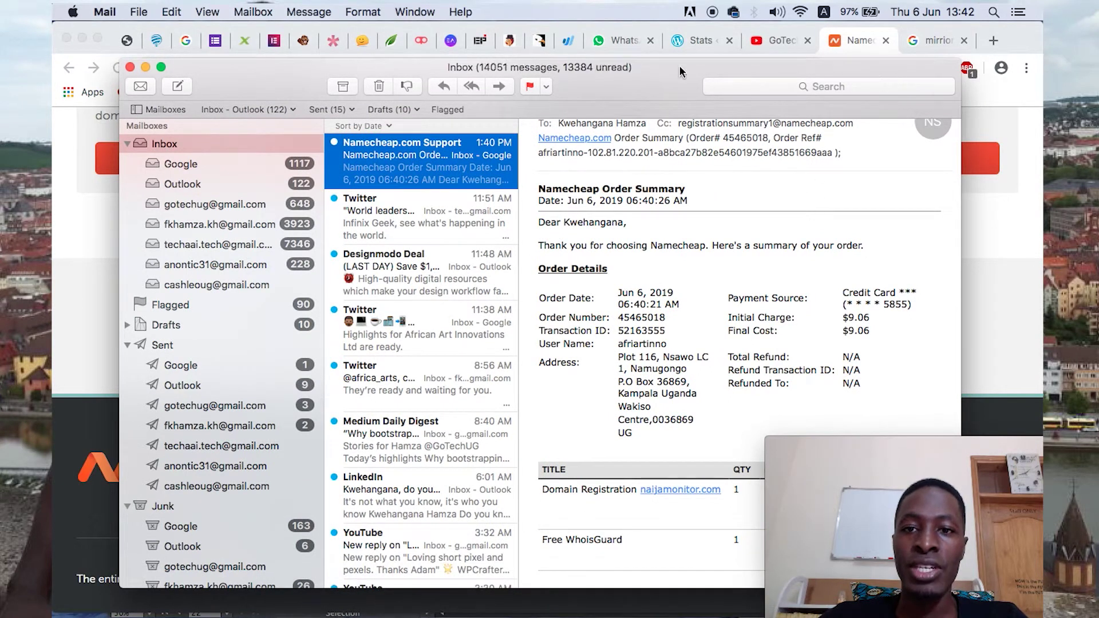
click(863, 42)
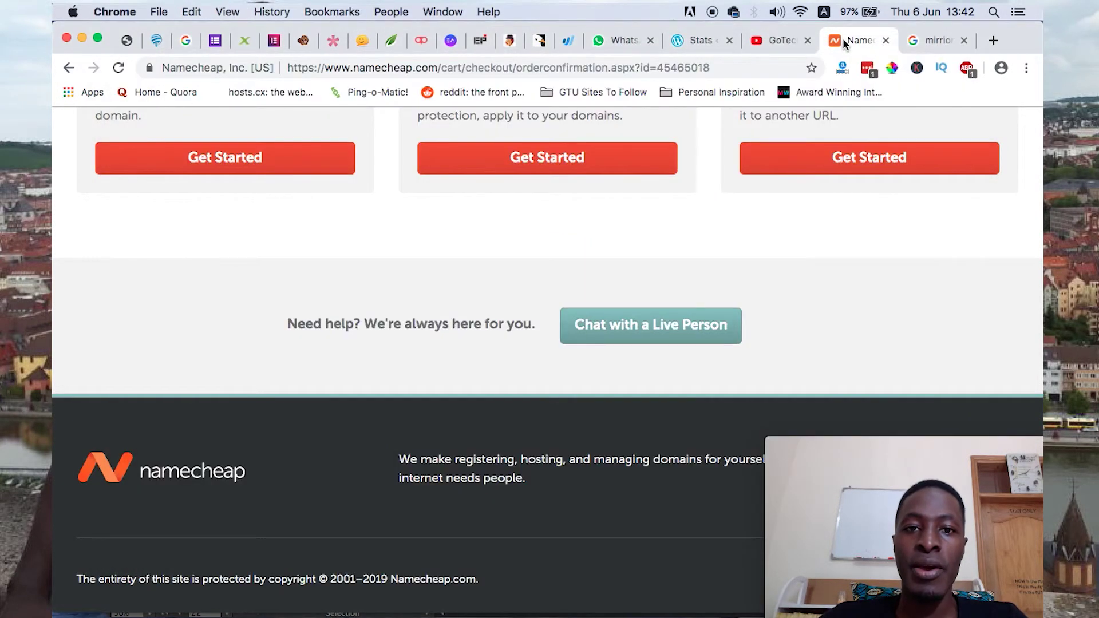
- Search Google for 'mtn momo card' in a new tab
click(988, 40)
text(g)
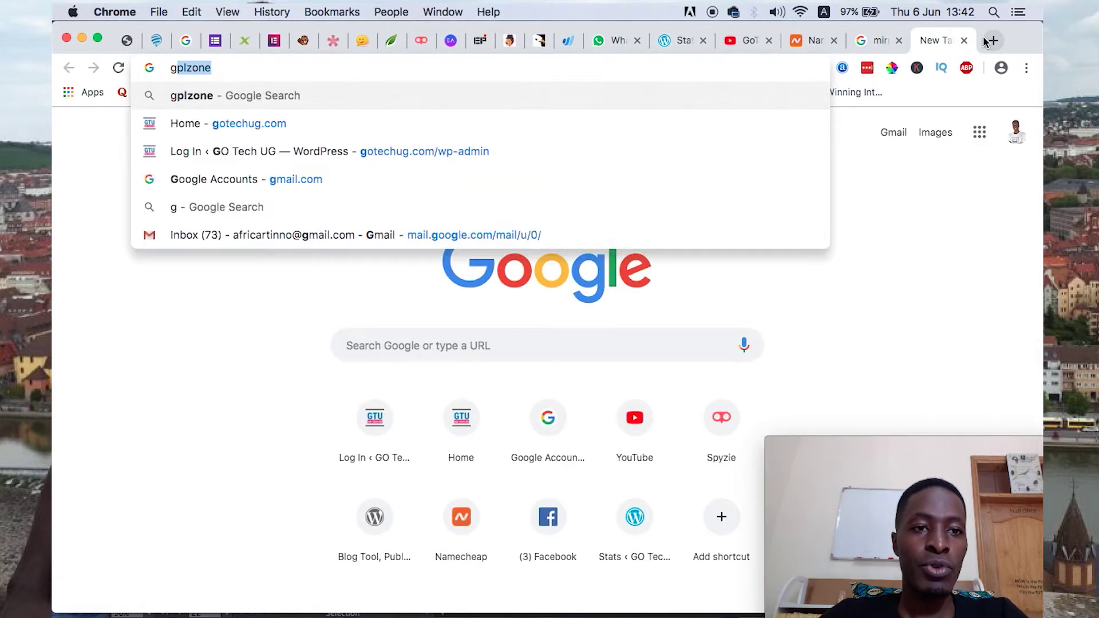
text(o)
key(BackSpace)
key(BackSpace)
key(BackSpace)
text(mo)
key(BackSpace)
key(BackSpace)
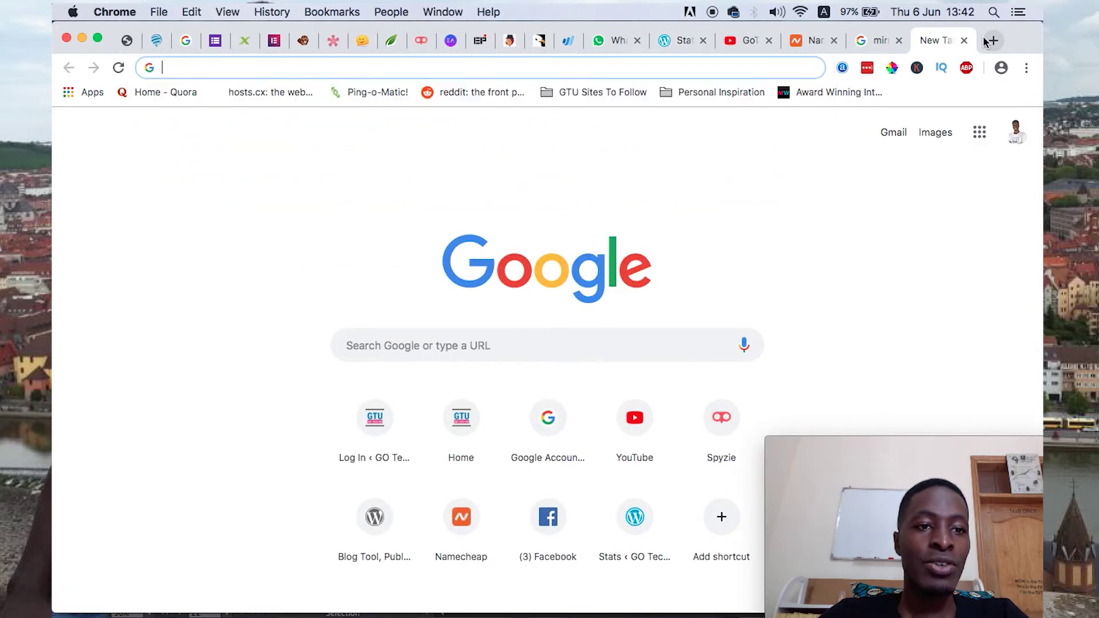
text(mtn )
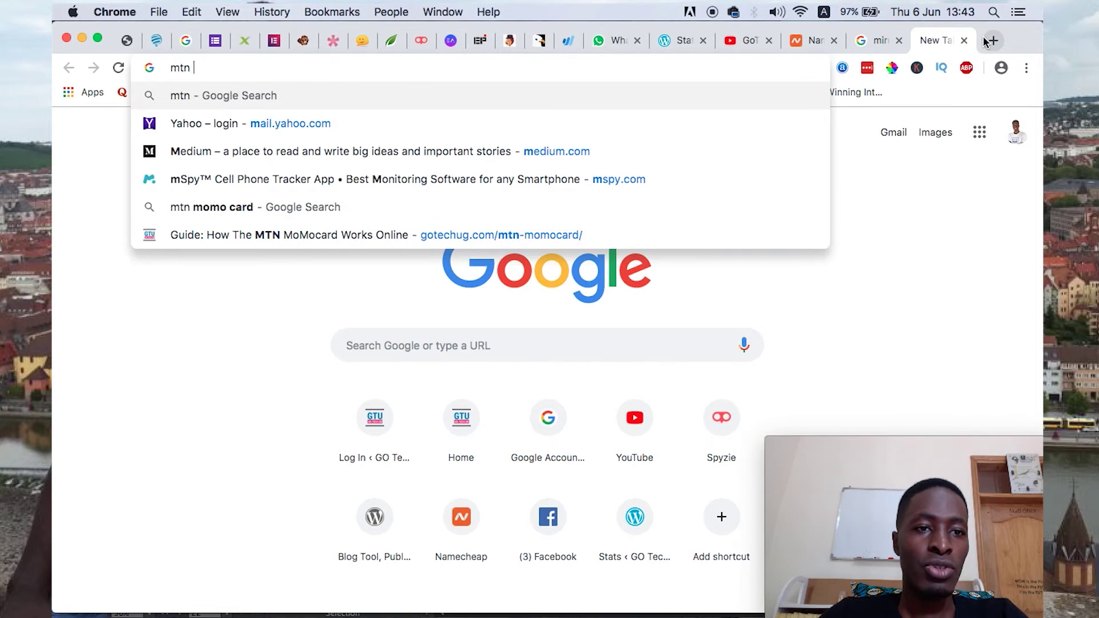
text(momo card)
key(Return)
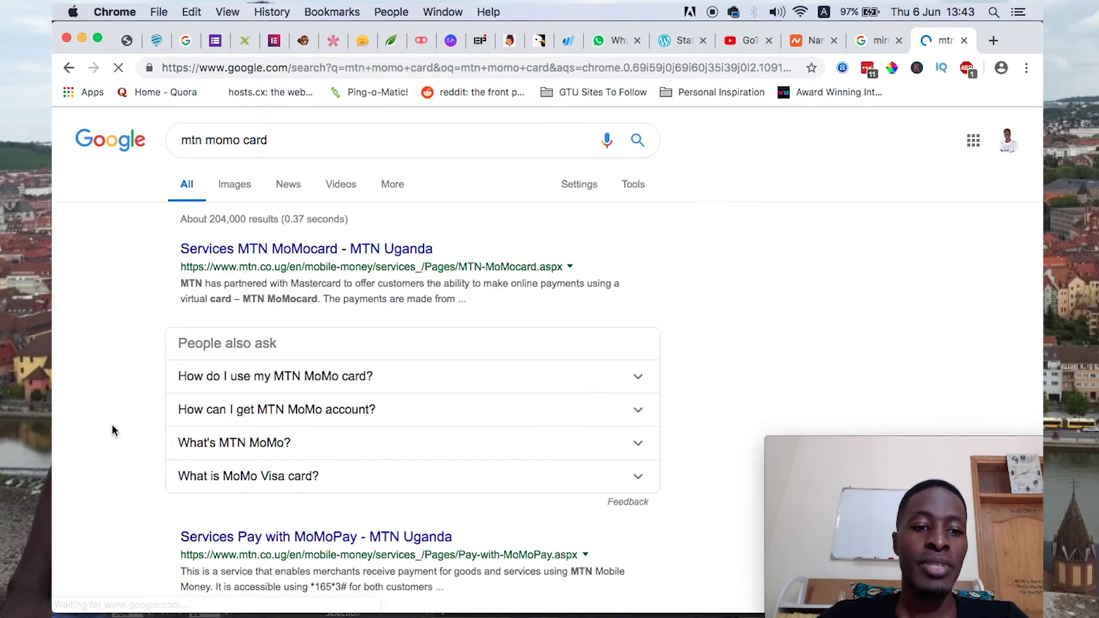
- Open the GoTechUG 'How The MTN MoMocard Works Online' guide from the results
scroll(110, 432, down, 3)
scroll(110, 431, down, 2)
click(255, 334)
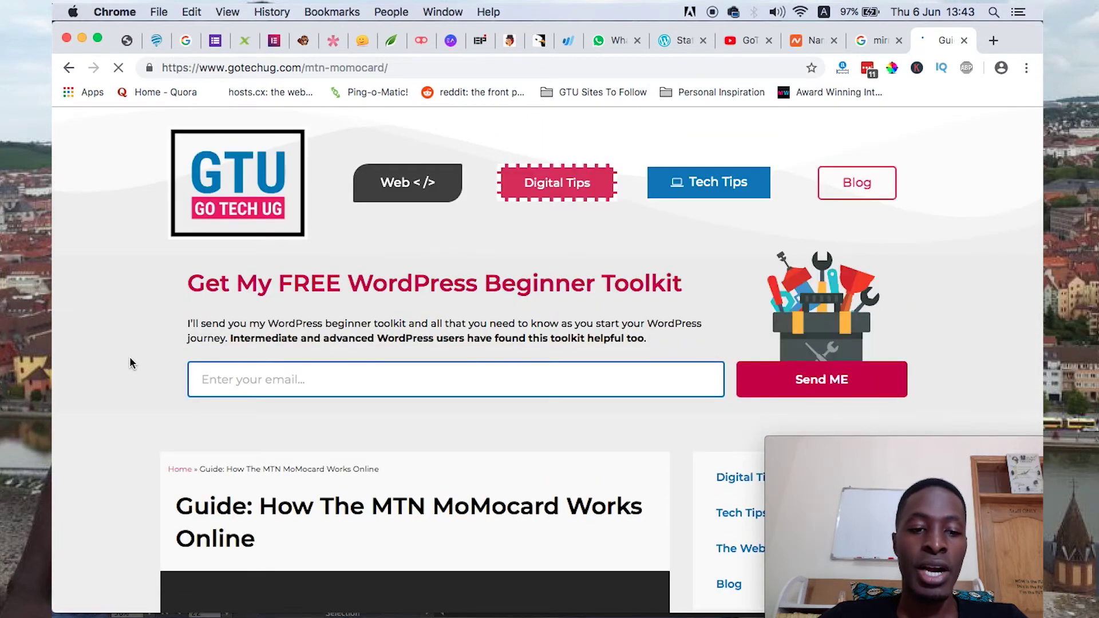
- Read through the MoMocard guide, then return to the Namecheap order confirmation tab
scroll(129, 363, down, 4)
scroll(129, 362, down, 10)
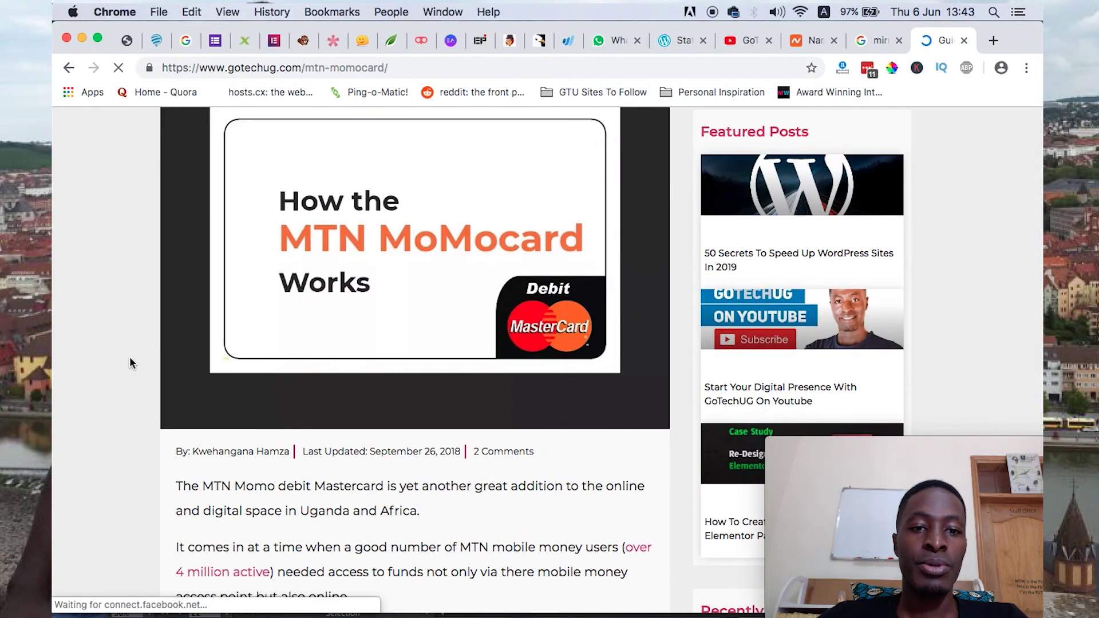
scroll(129, 363, down, 20)
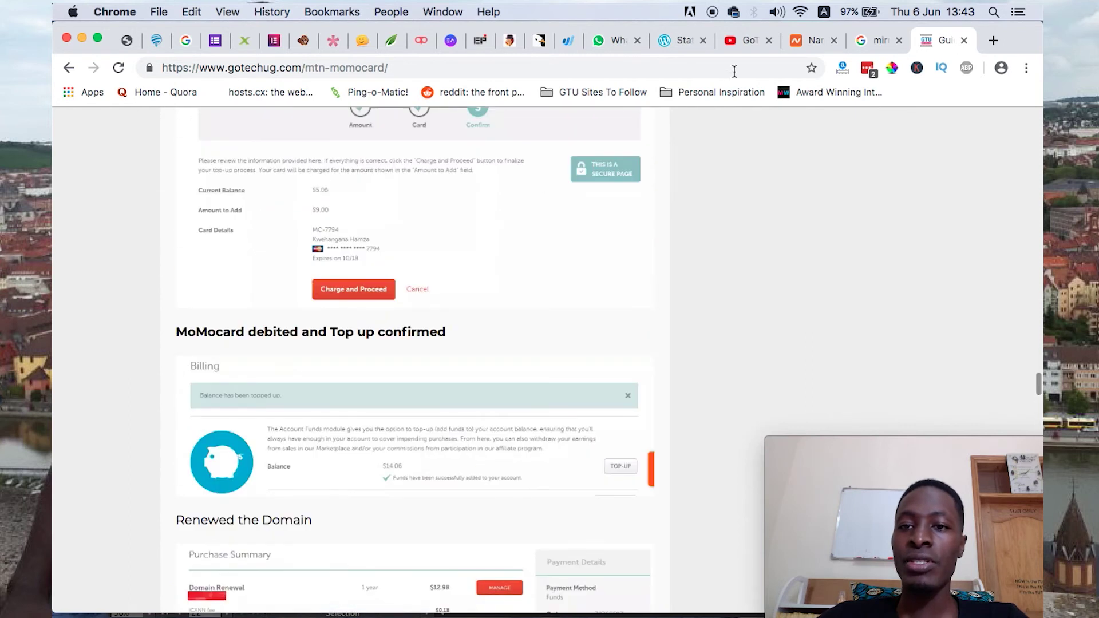
click(801, 37)
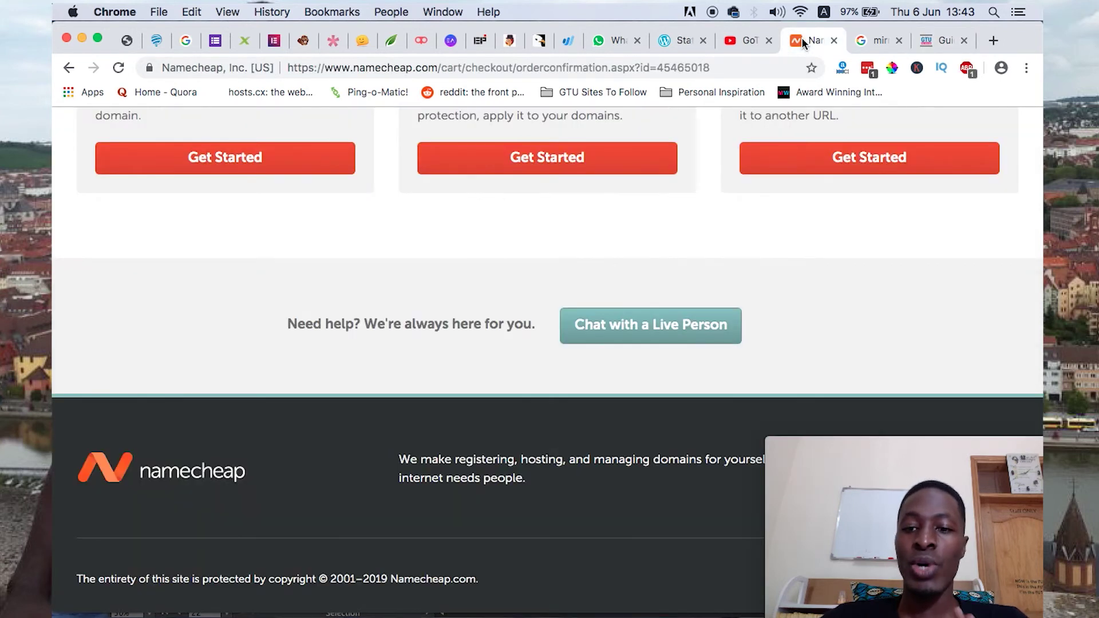